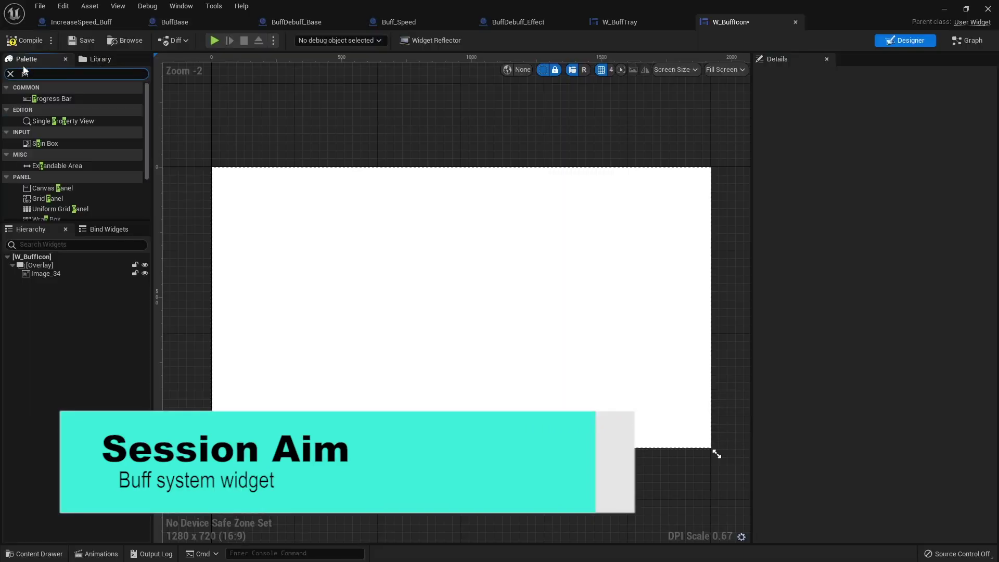
Step: Drop a Progress Bar from the Palette into the Overlay and set its Percent to 0.2
type("rogress")
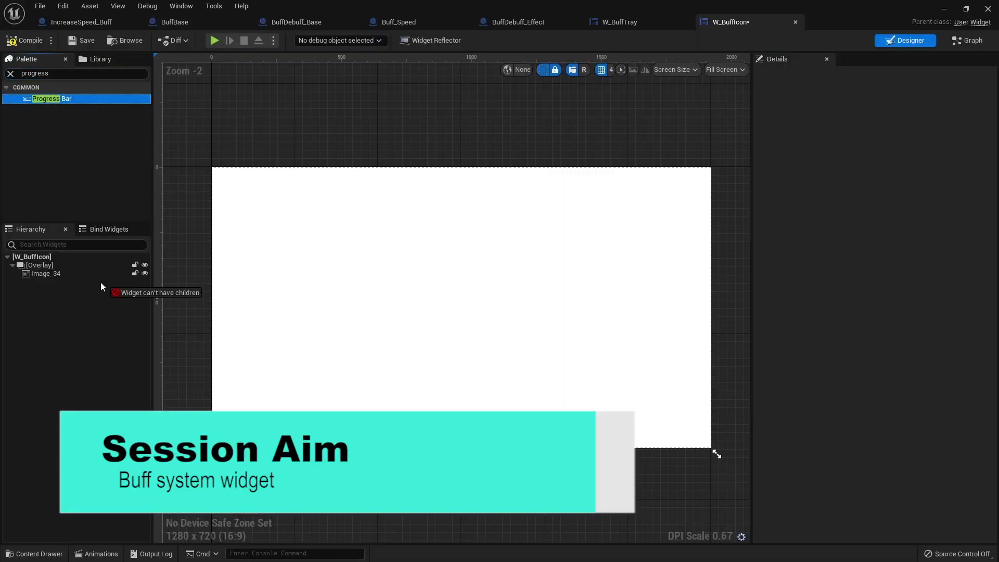
left_click_drag(52, 98, 260, 287)
left_click_drag(874, 211, 890, 210)
scroll(850, 348, "down", 2)
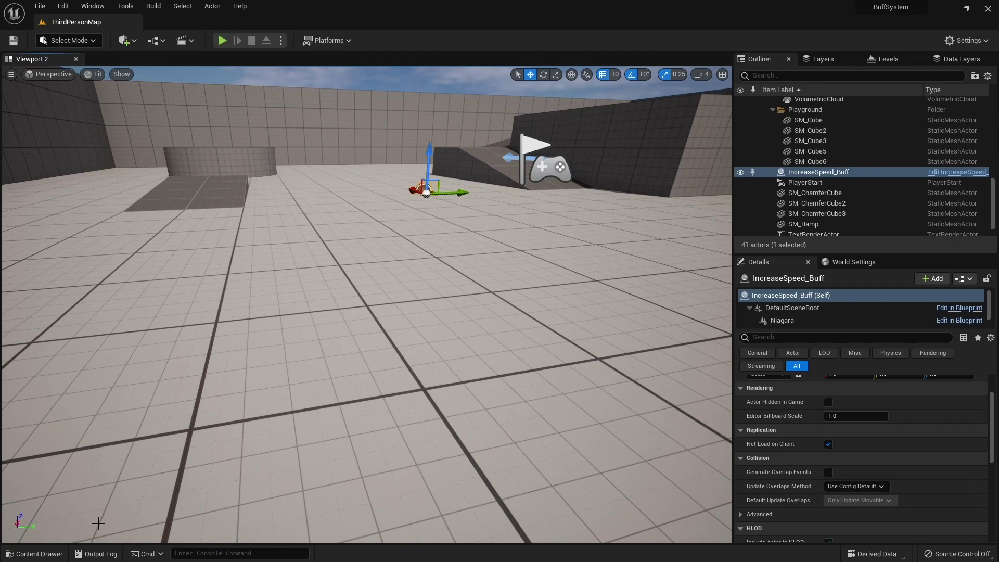
Step: Create a new folder named UI inside BuffSystem and open it
left_click(57, 554)
right_click(380, 392)
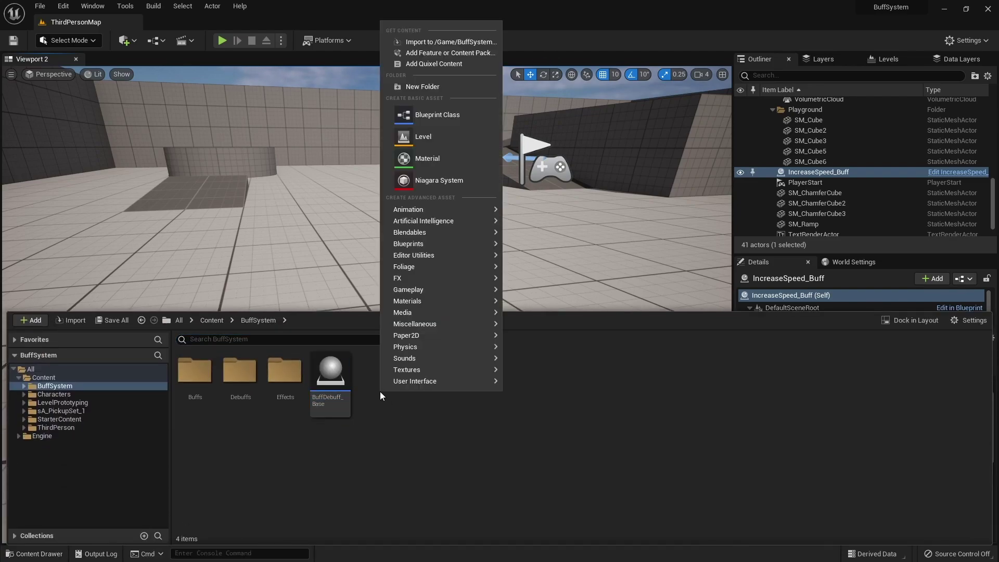
left_click(415, 87)
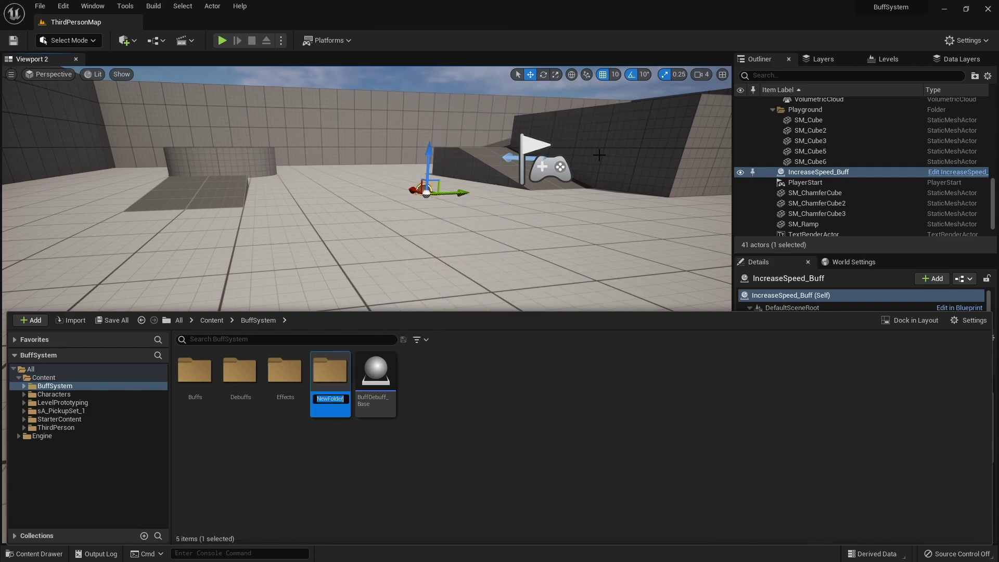
type("UI")
key("Return")
double_click(330, 370)
Step: Create a User Widget blueprint named W_BuffTray and open it in the designer
right_click(361, 379)
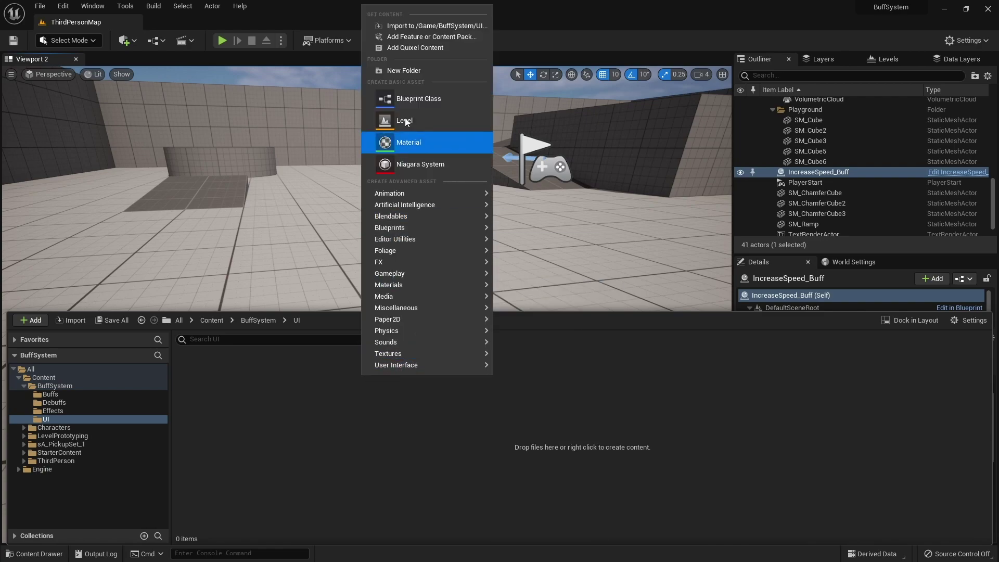
mouse_move(431, 366)
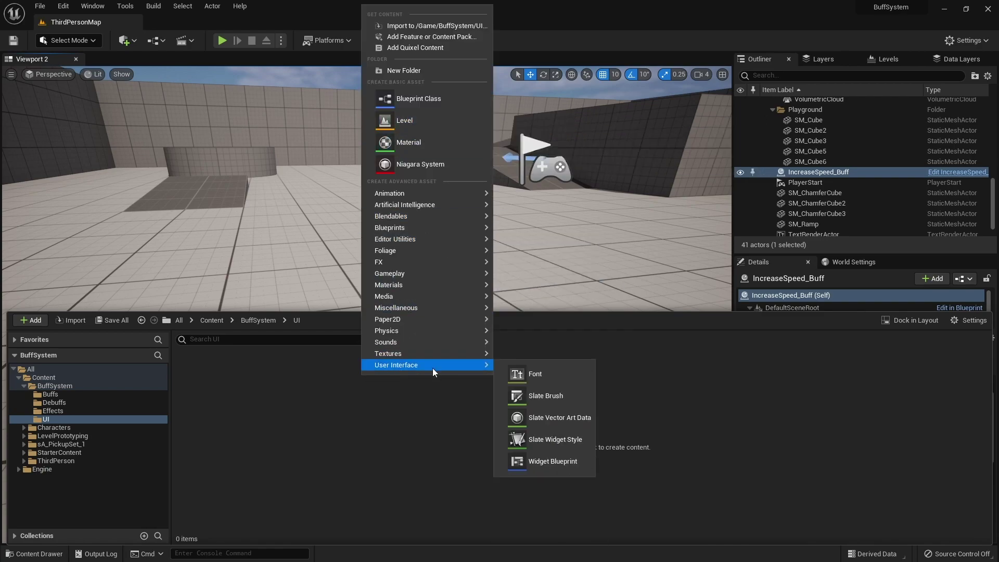
left_click(544, 461)
left_click(364, 199)
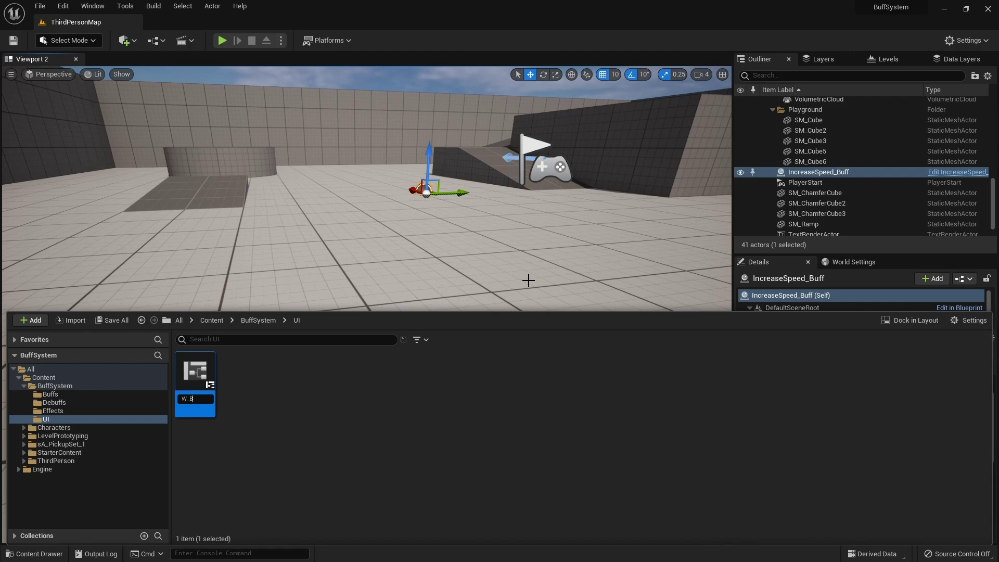
type("W_BuffTray")
key("Return")
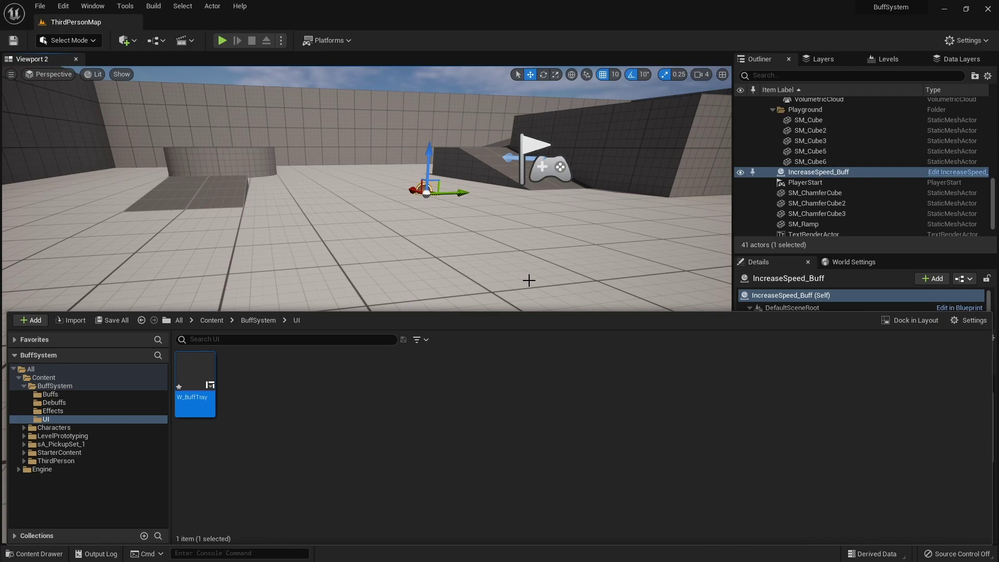
double_click(196, 372)
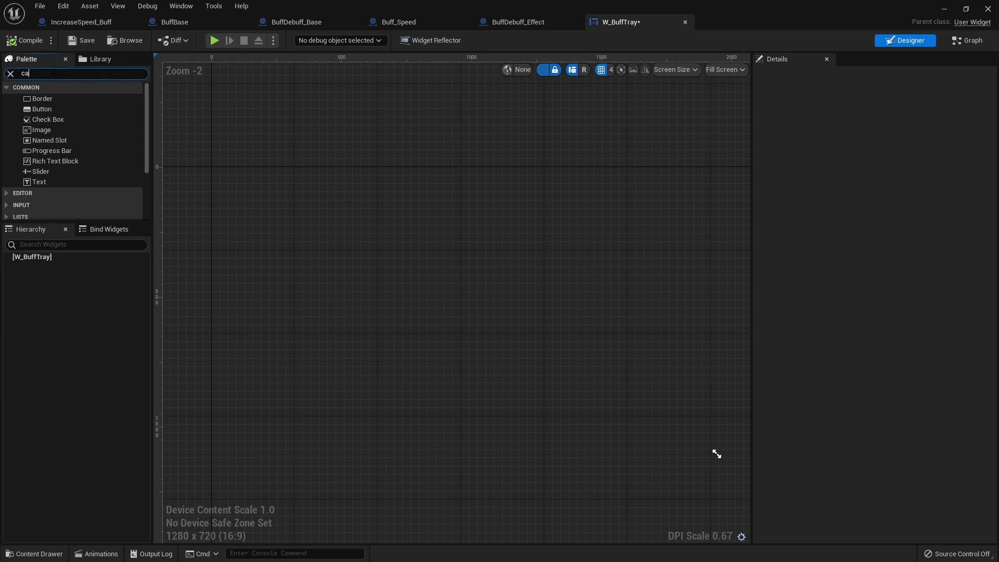
Step: Add a Canvas Panel as the root with a Vertical Box inside it
left_click_drag(82, 99, 65, 259)
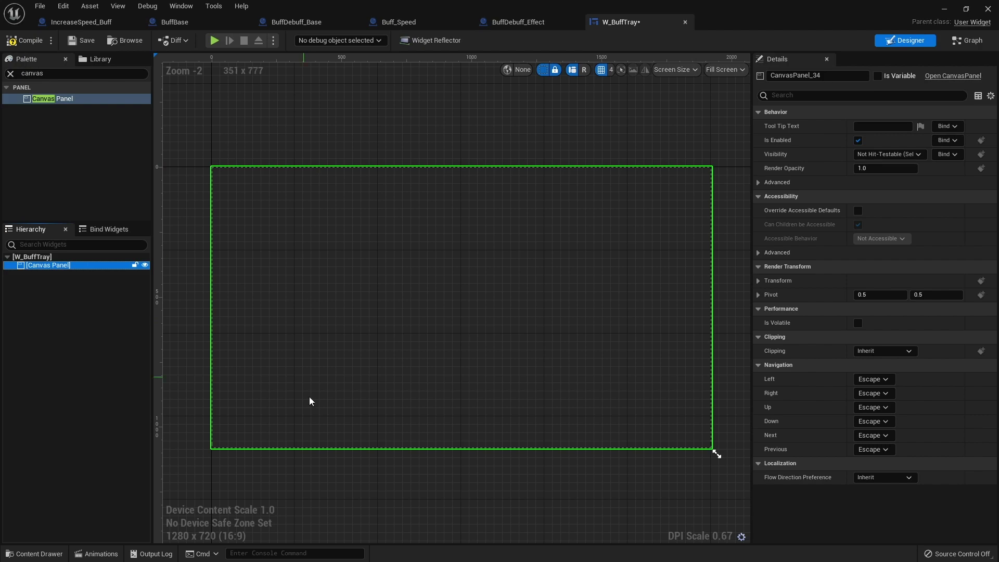
left_click(9, 73)
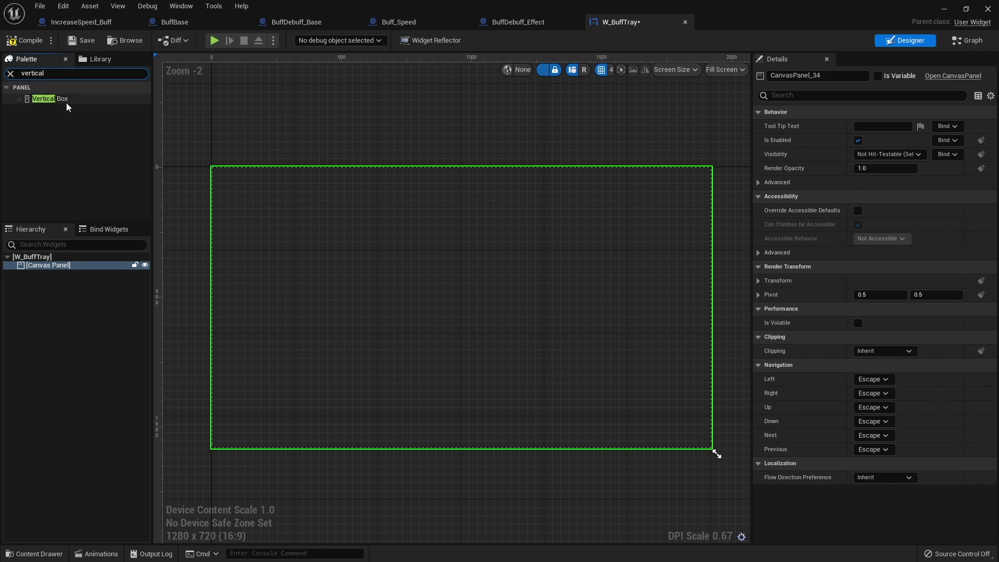
left_click_drag(87, 198, 66, 271)
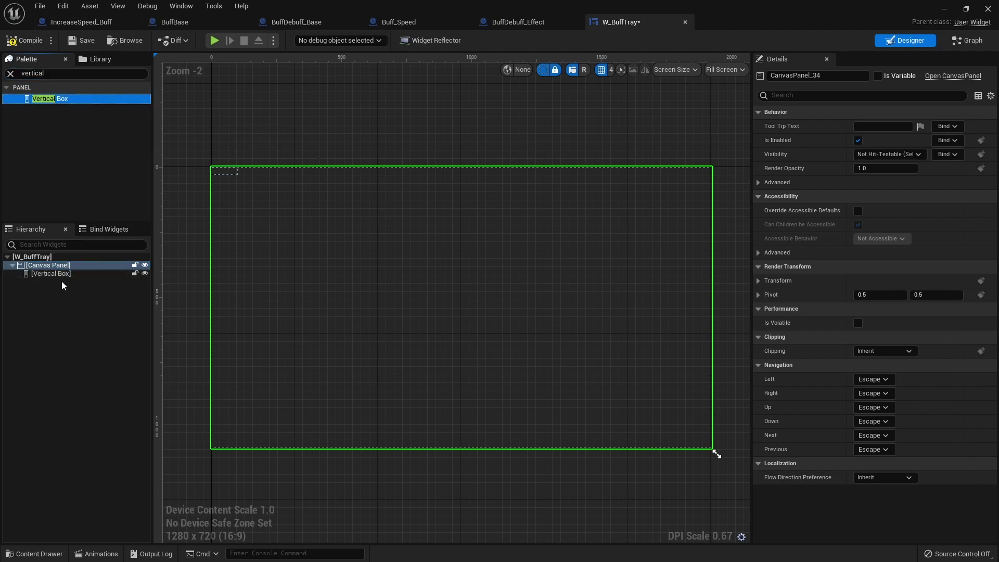
Step: Nest a Horizontal Box in the Vertical Box and duplicate it with Ctrl+D
left_click(11, 74)
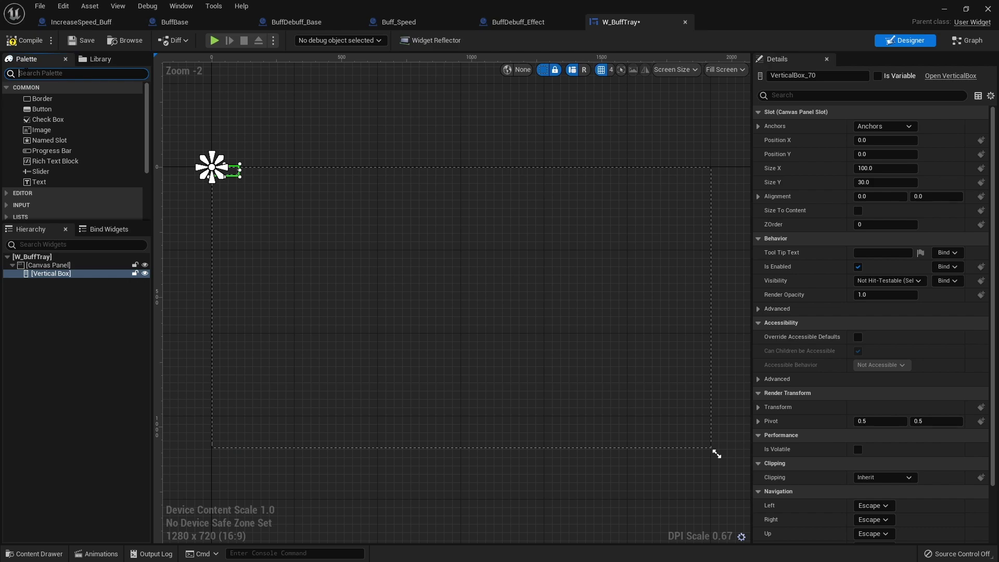
type("hor")
left_click_drag(54, 98, 46, 278)
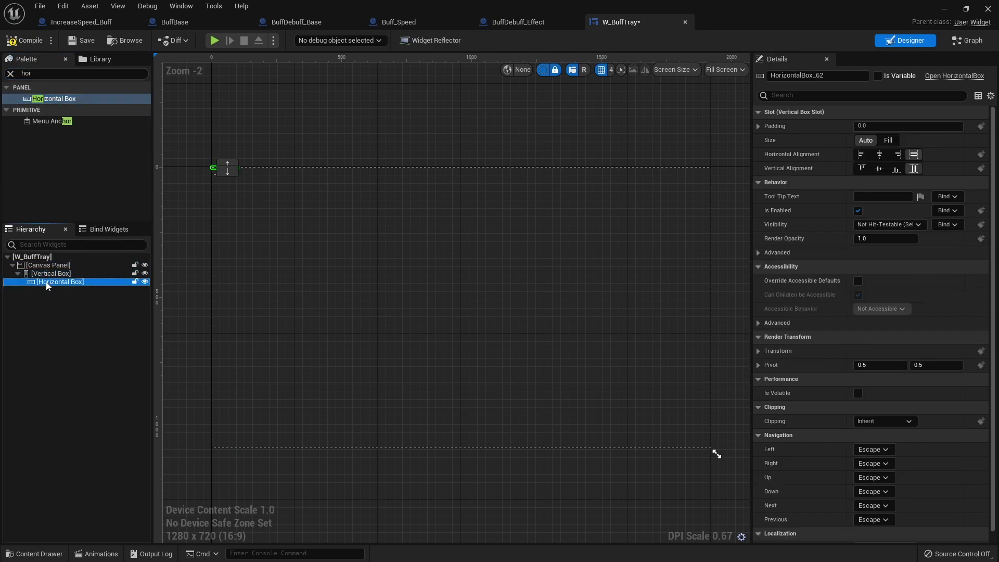
key("ctrl+d")
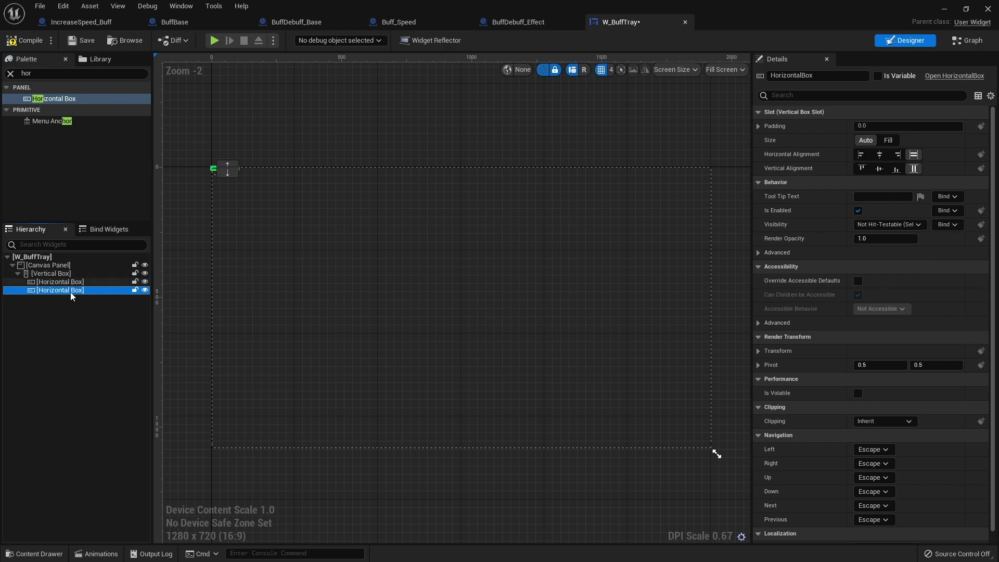
left_click(226, 169)
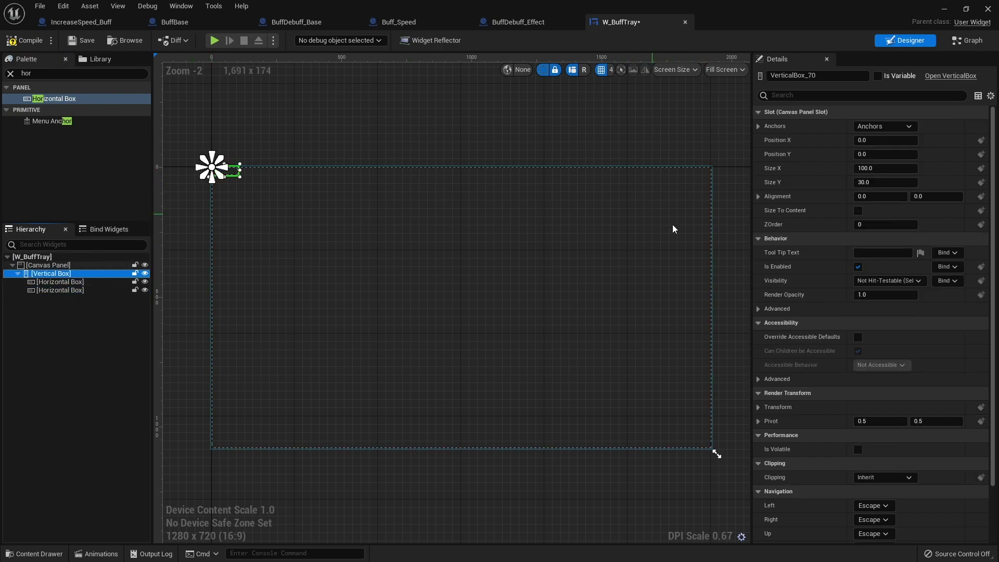
Step: Anchor the Vertical Box top-right and set both Horizontal Boxes' Size to Fill
left_click(871, 129)
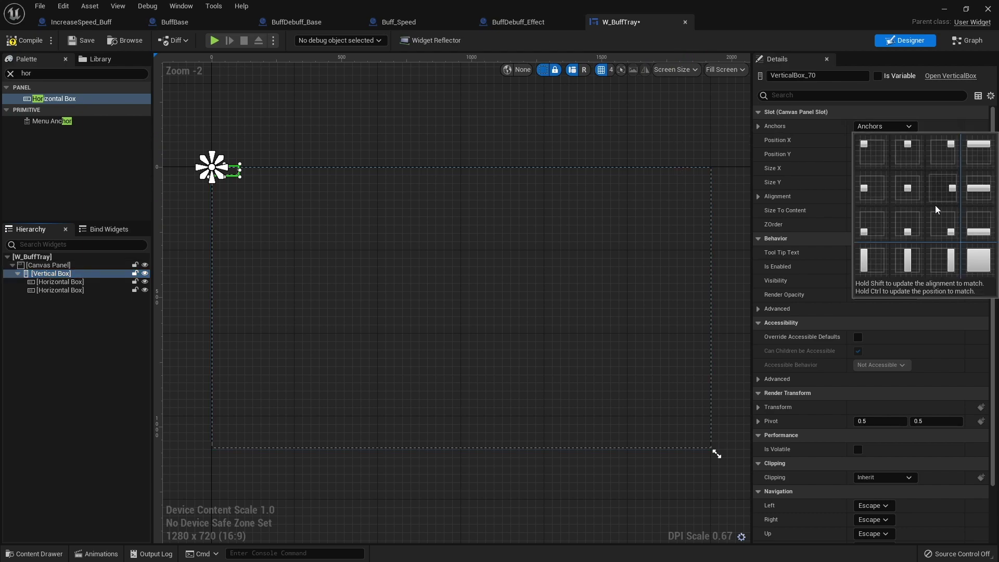
left_click(948, 156, "ctrl+shift")
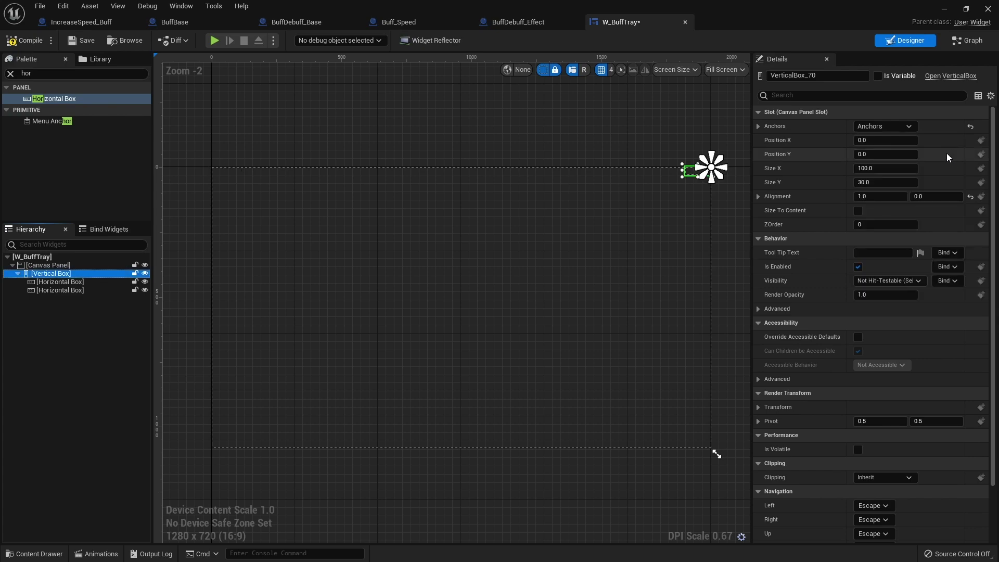
scroll(687, 197, "up", 2)
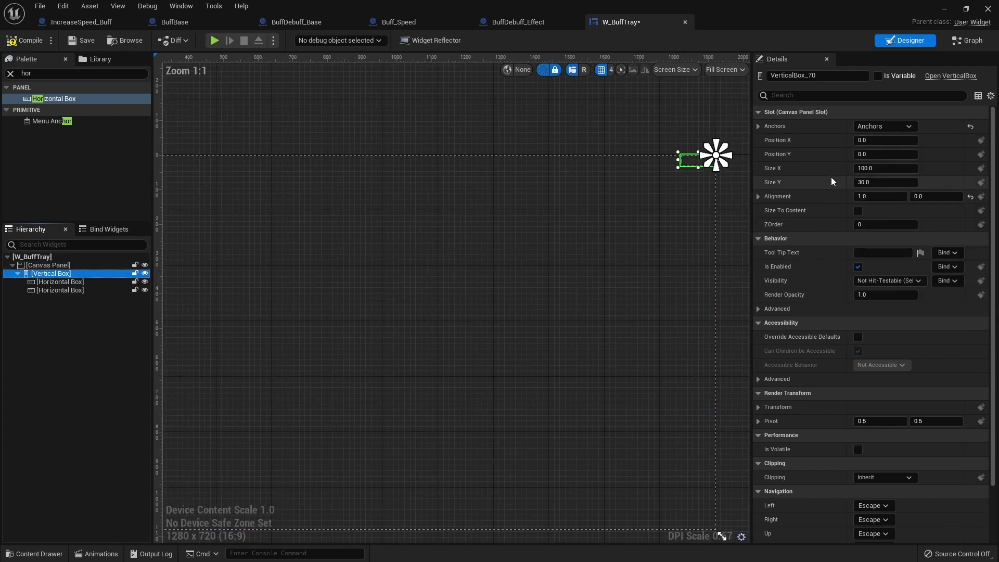
left_click_drag(679, 168, 463, 214)
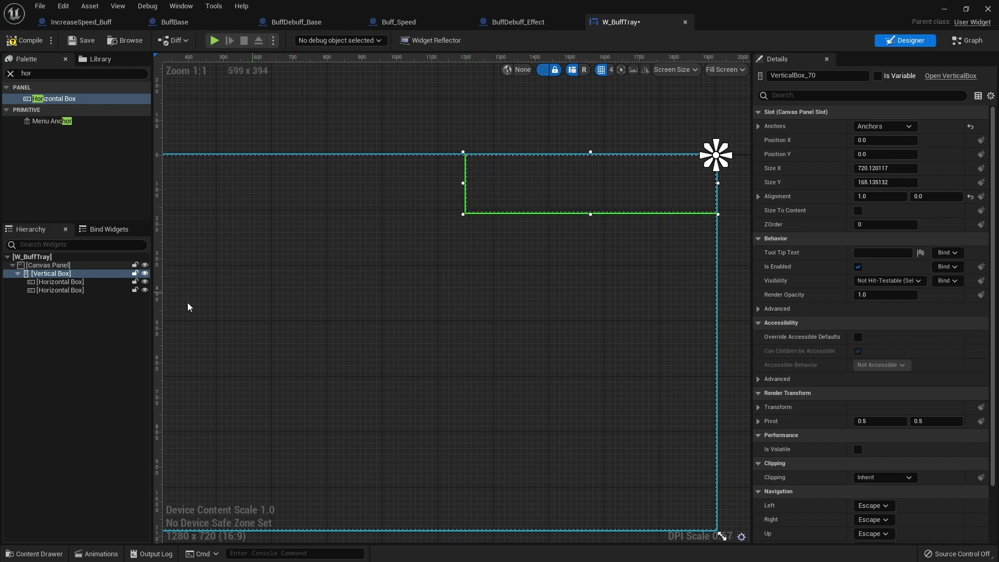
left_click(60, 282)
left_click(59, 290, "ctrl")
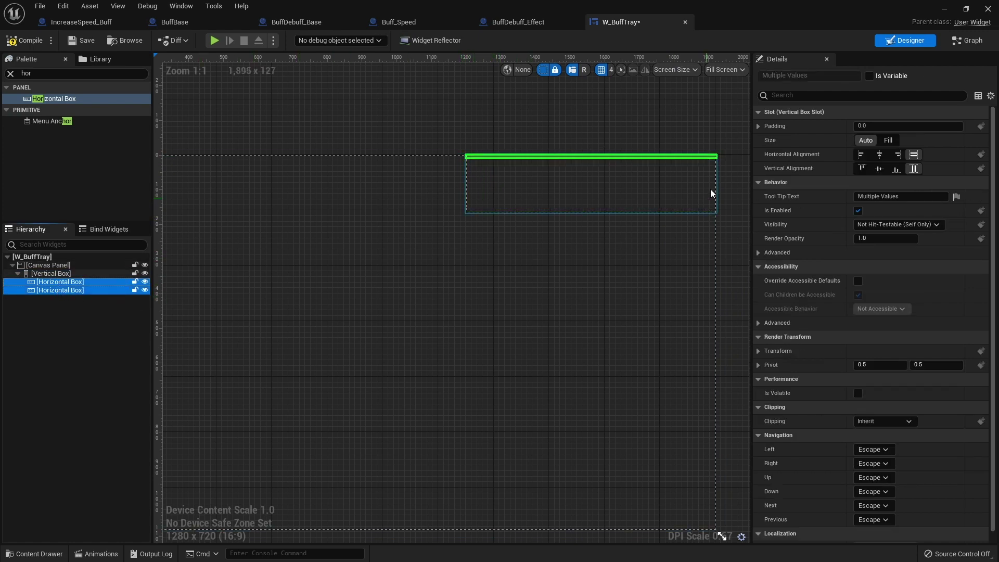
left_click(888, 140)
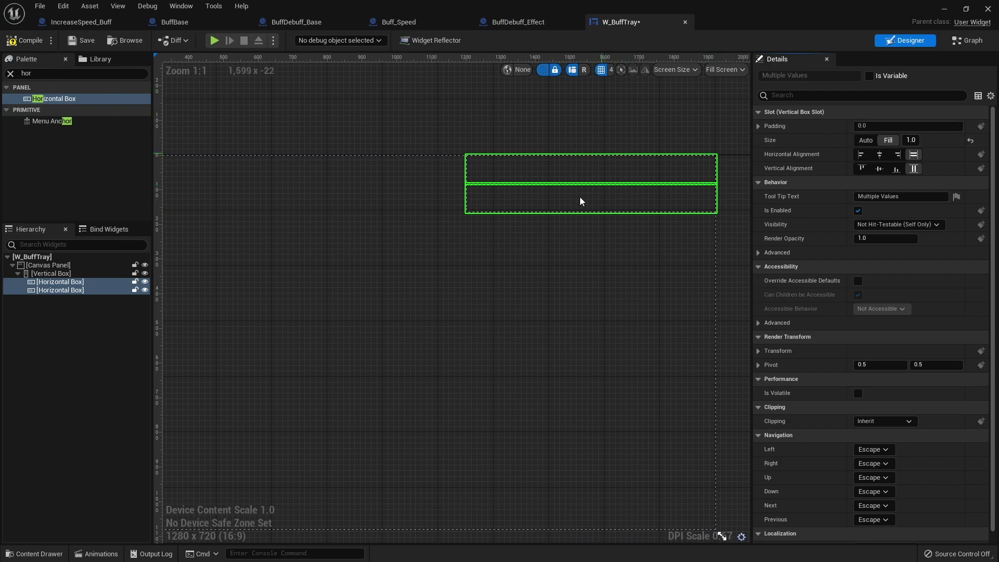
Step: Resize the Vertical Box to about 549×110 and position it at X -50, Y 50
left_click(496, 231)
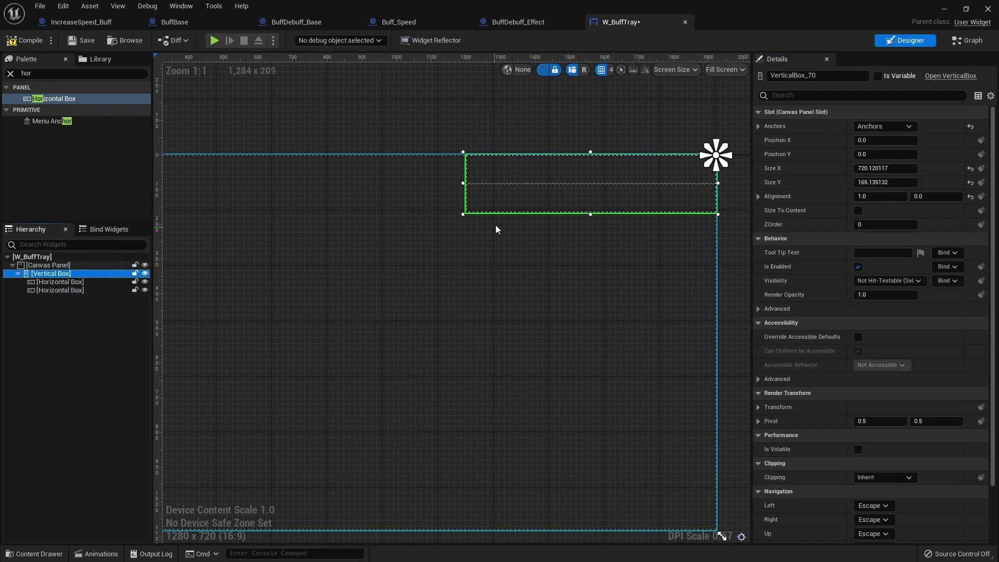
left_click_drag(463, 214, 522, 195)
left_click(890, 140)
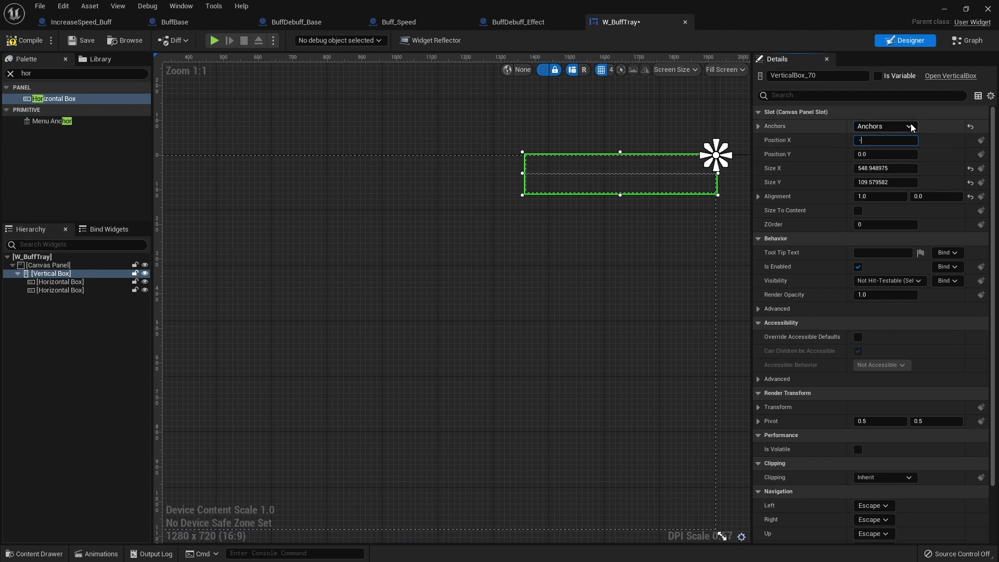
key("Tab")
key("Return")
left_click(629, 246)
scroll(455, 203, "up", 3)
right_click_drag(455, 205, 498, 331)
left_click(416, 166)
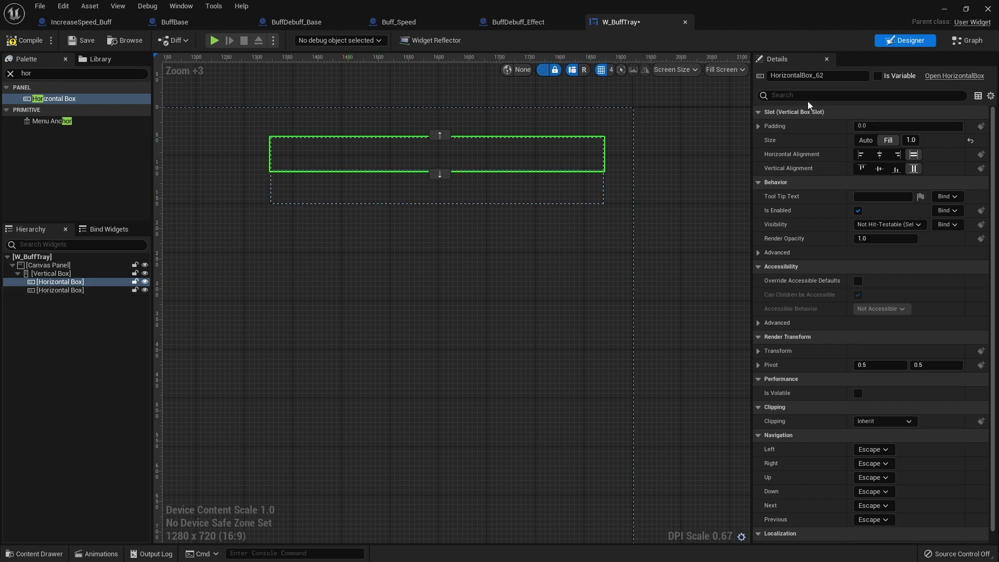
Step: Rename the top Horizontal Box to BuffTray
left_click(829, 76)
type("Buff")
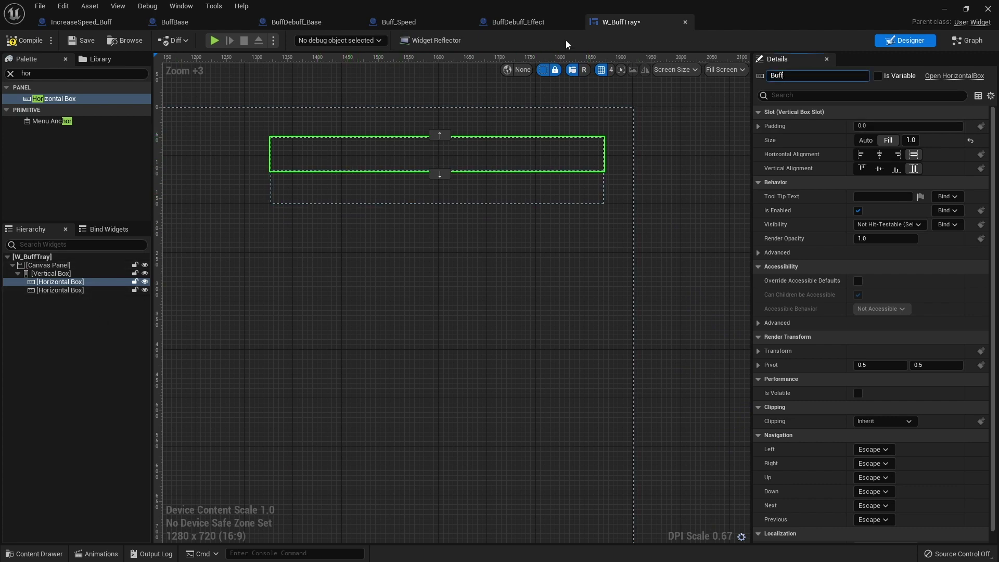
key("Return")
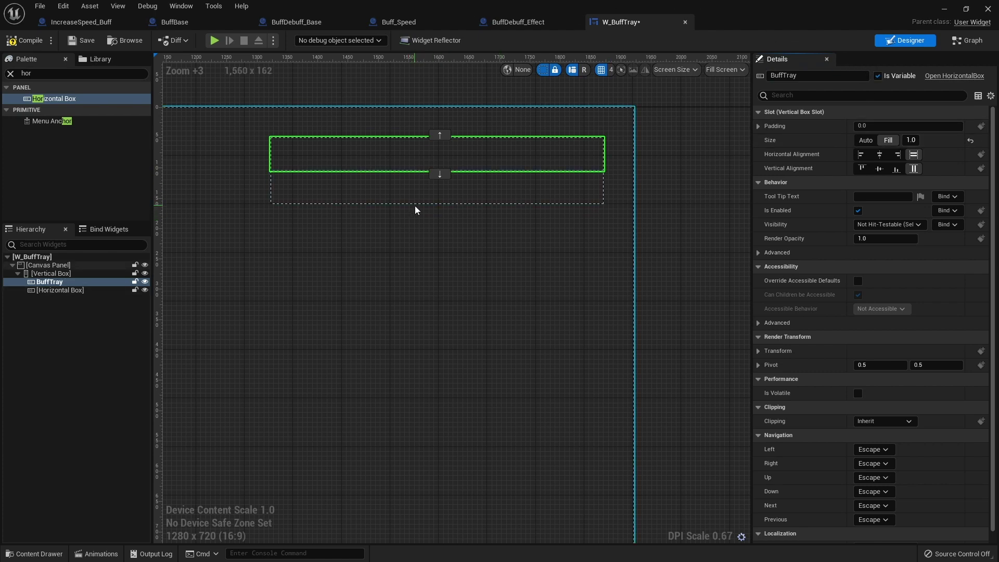
Step: Rename the lower box DebuffTray, tick Is Variable, and save W_BuffTray
left_click(394, 195)
left_click(792, 76)
type("Deb")
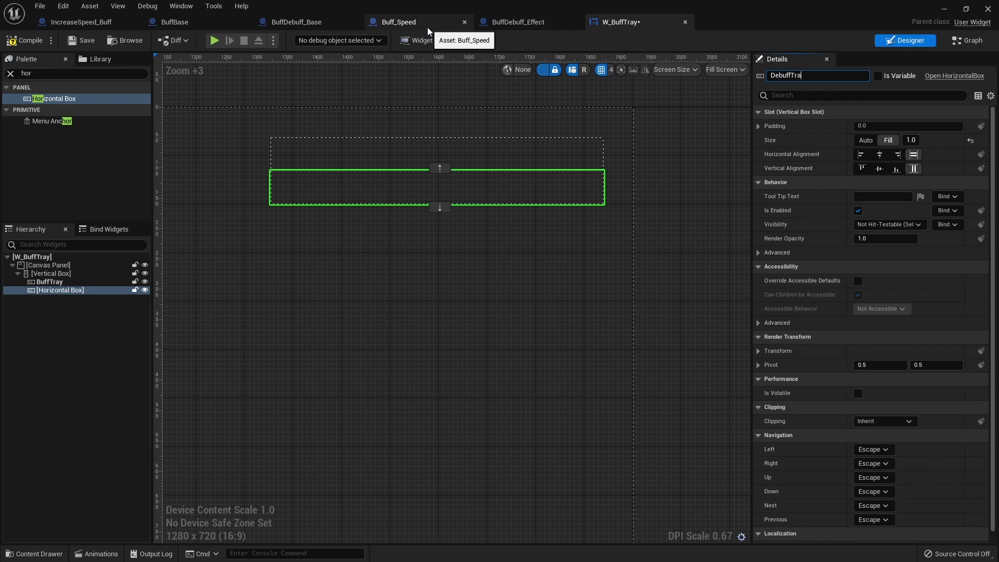
type("uffTray")
key("Return")
left_click(878, 76)
left_click(86, 42)
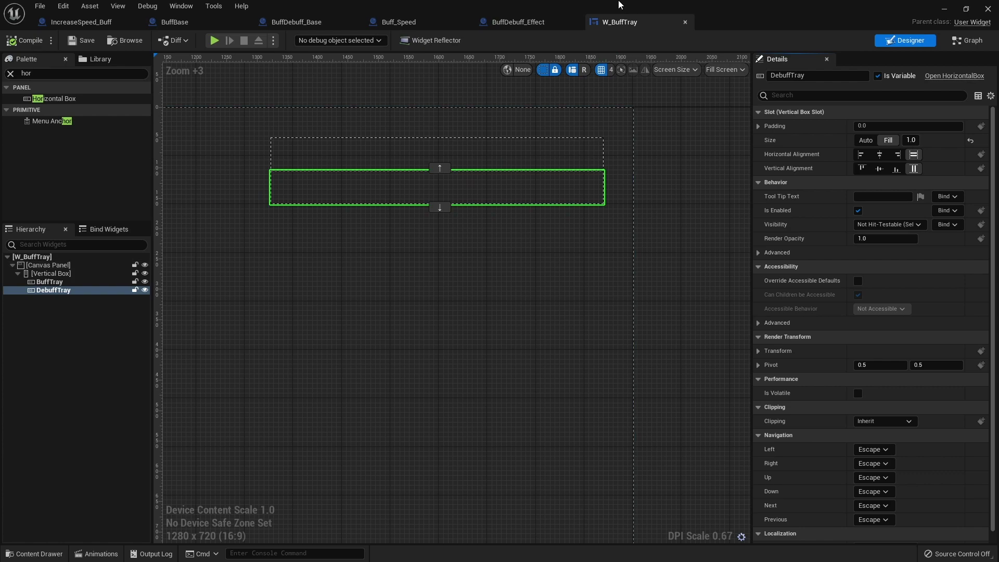
Step: Create a User Widget blueprint named W_BuffIcon in the UI folder and open it
left_click(36, 553)
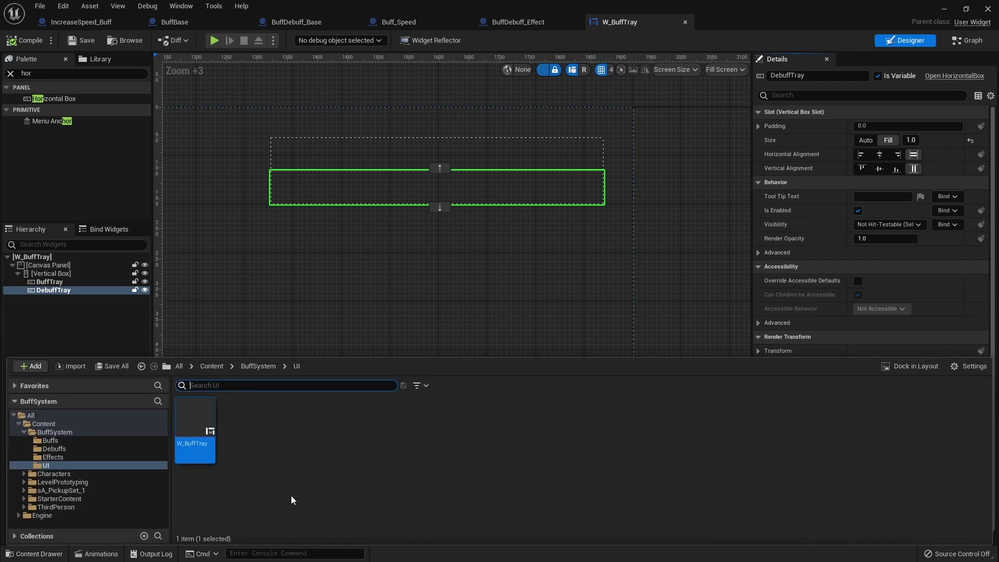
right_click(266, 433)
mouse_move(296, 419)
left_click(442, 513)
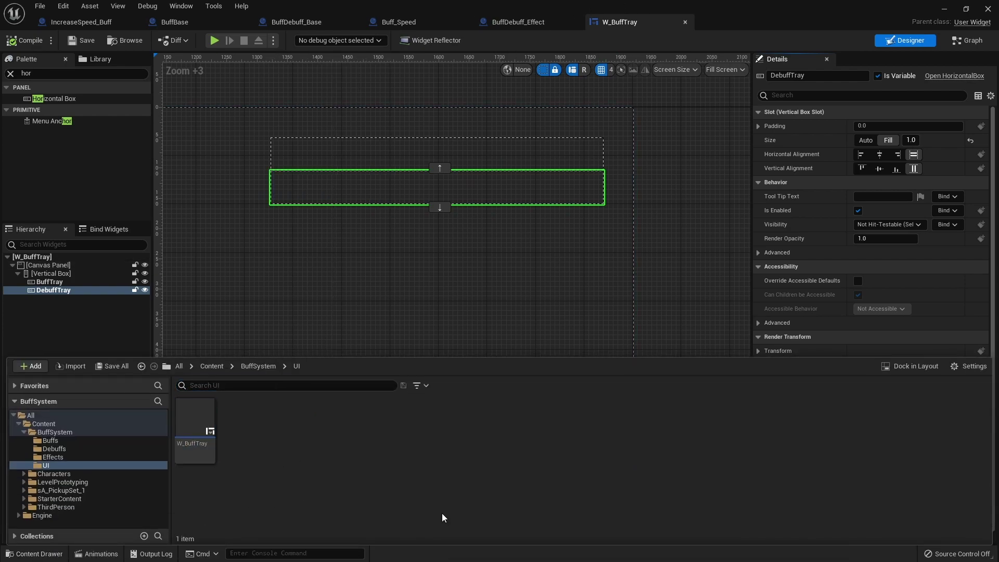
left_click(411, 197)
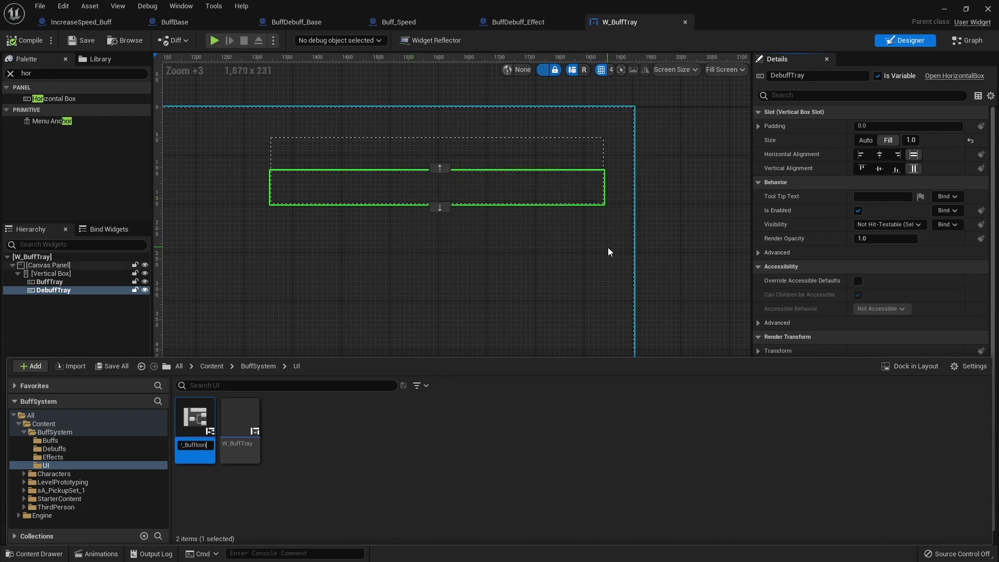
type("W_BuffIcon")
key("Return")
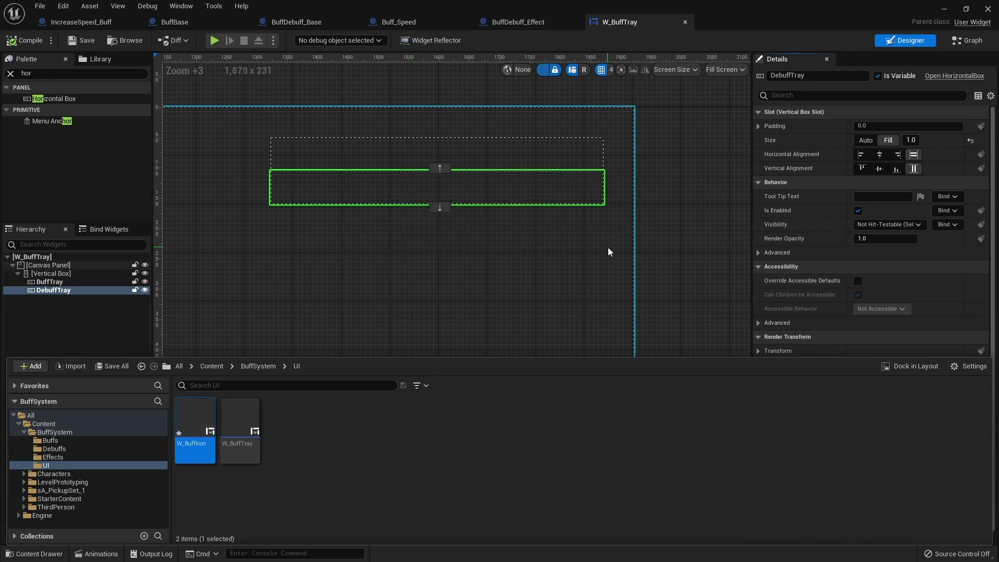
double_click(205, 415)
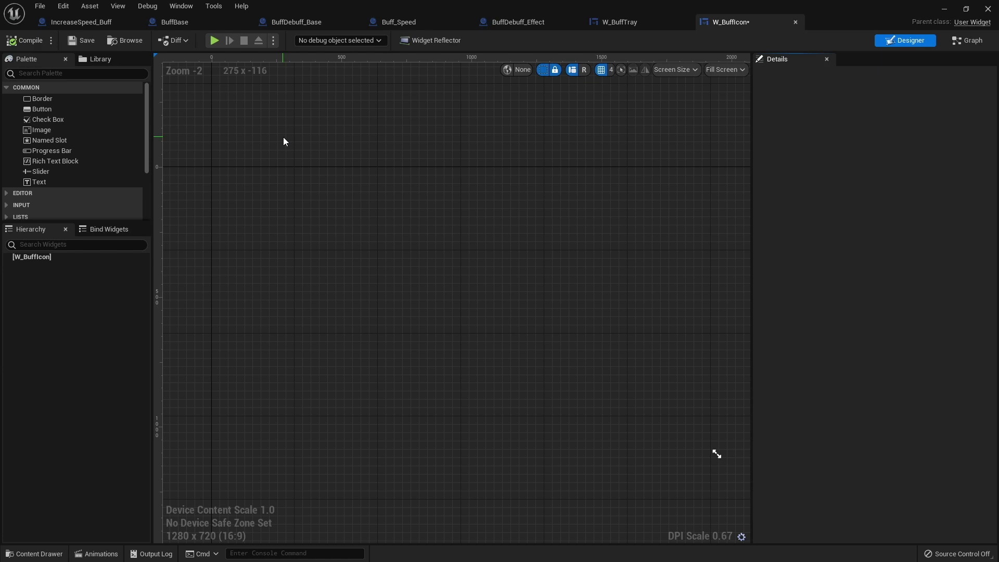
Step: Add an Image widget to the W_BuffIcon root
left_click(52, 257)
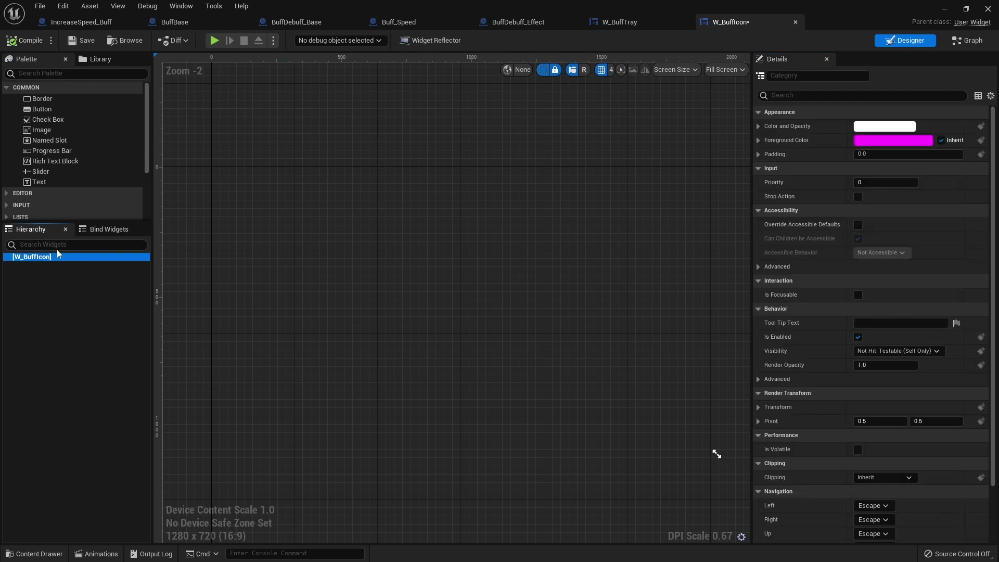
left_click(35, 76)
type("i")
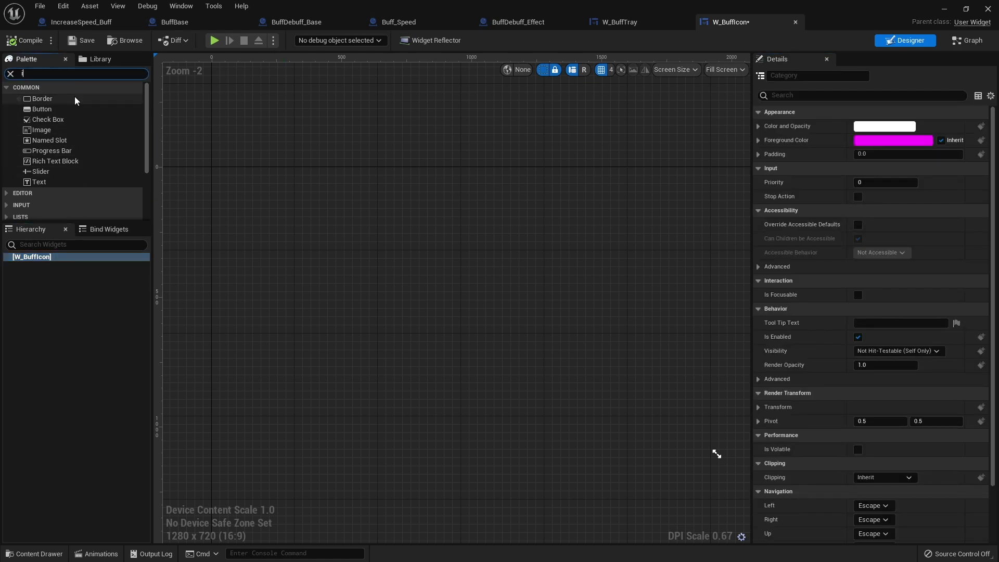
type("mage")
left_click(75, 98)
left_click_drag(42, 256, 57, 259)
Step: Wrap Image_34 in an Overlay and set its horizontal and vertical alignment to Fill
right_click(65, 264)
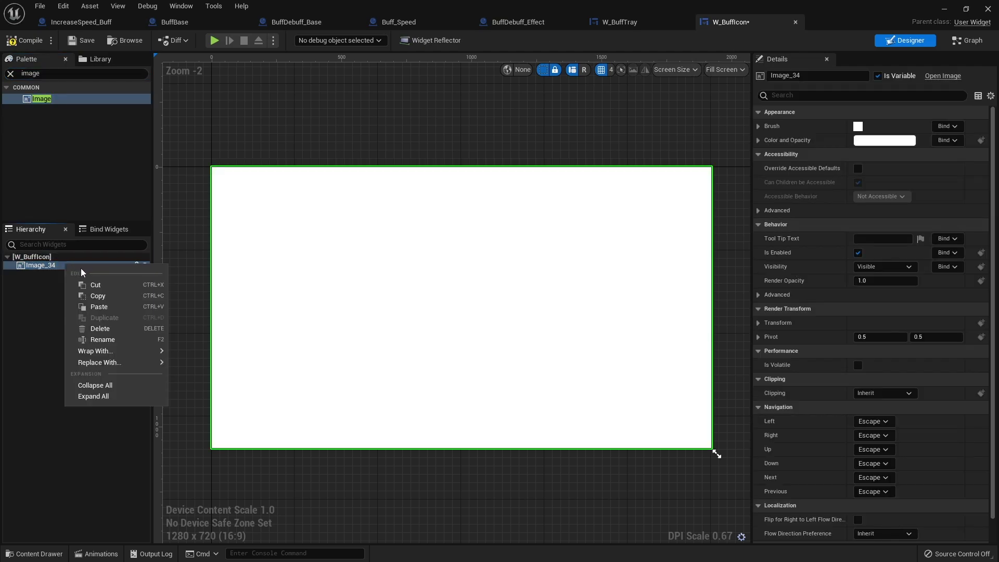
mouse_move(96, 352)
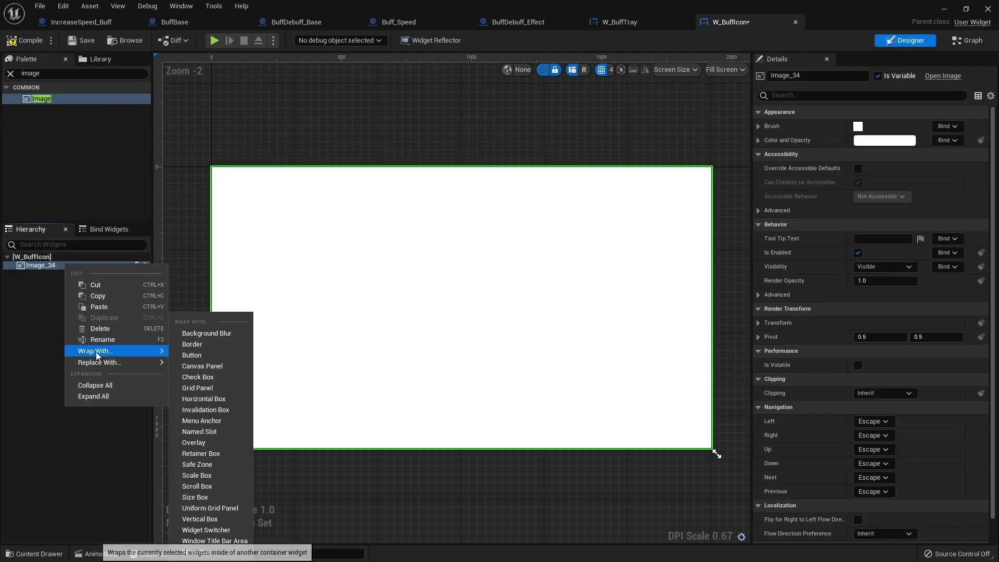
left_click(200, 443)
left_click(57, 274)
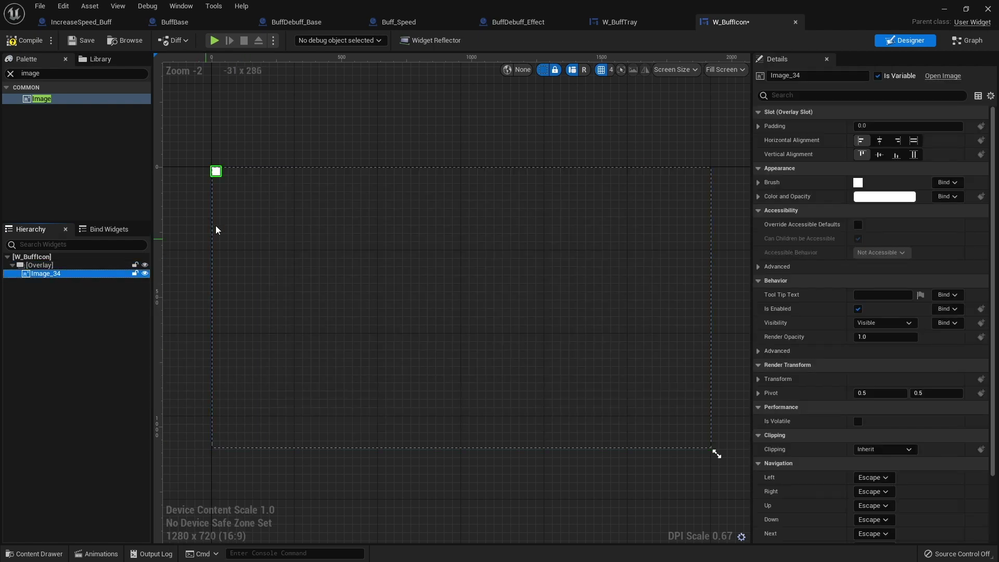
left_click(914, 141)
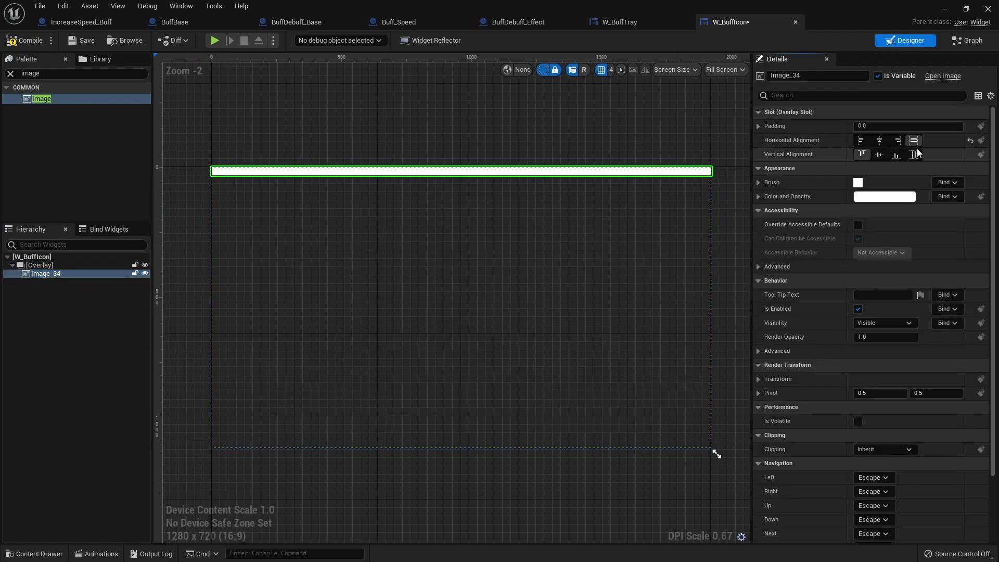
left_click(914, 154)
Step: Place a Progress Bar inside the Overlay above the image
left_click(36, 315)
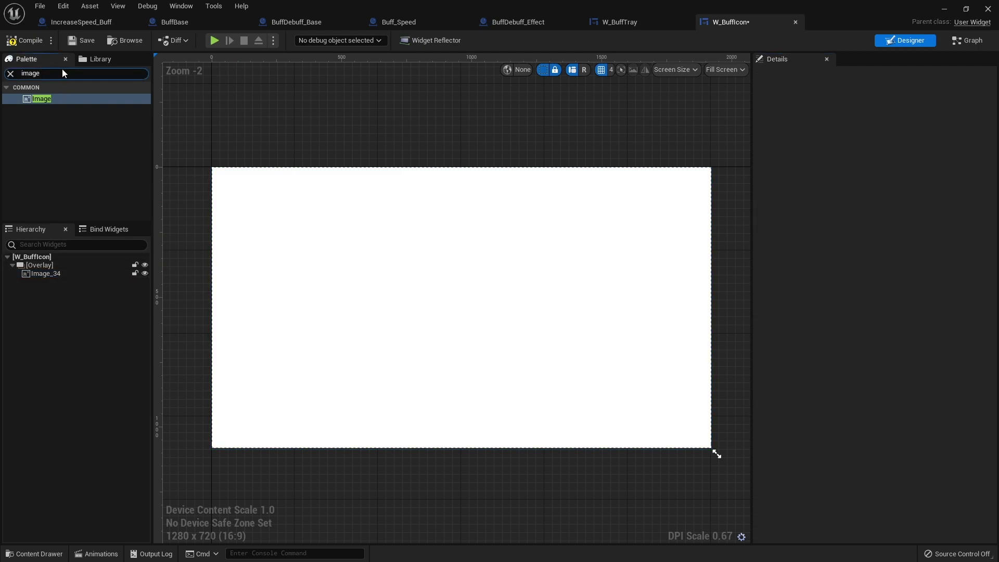
type("Progress")
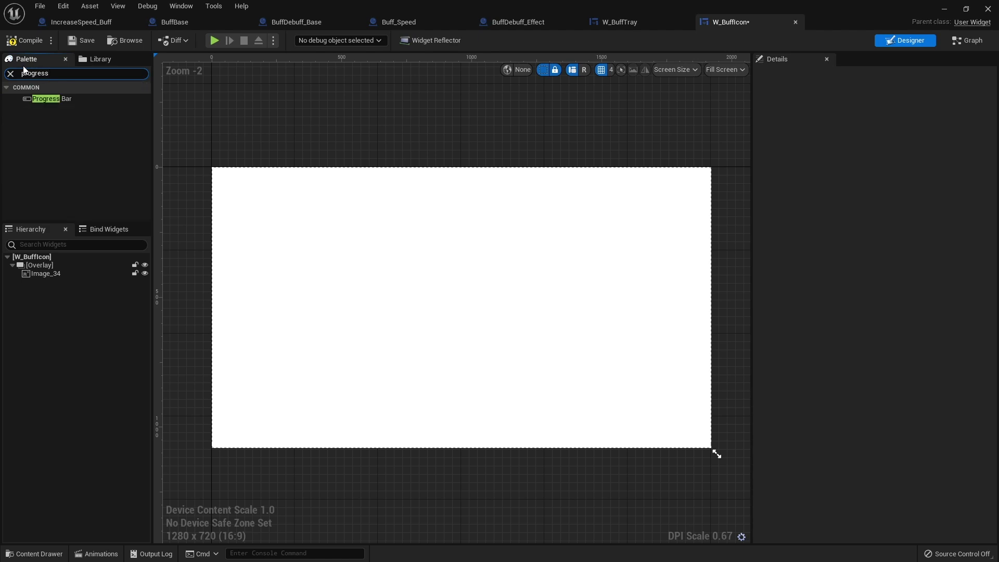
left_click_drag(47, 99, 55, 277)
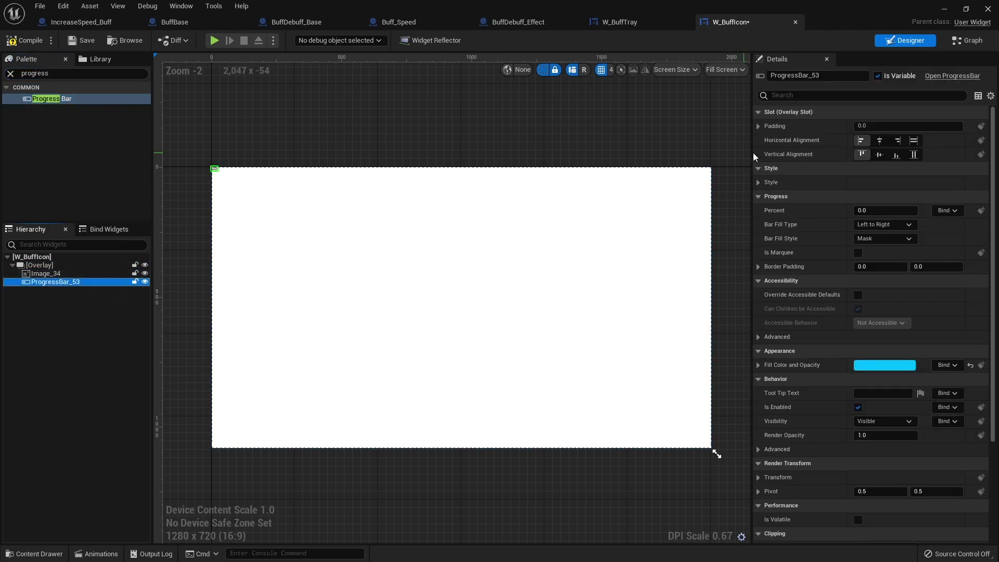
Step: Set the Progress Bar's horizontal and vertical alignment to Fill and raise its Percent
left_click(914, 141)
left_click(920, 156)
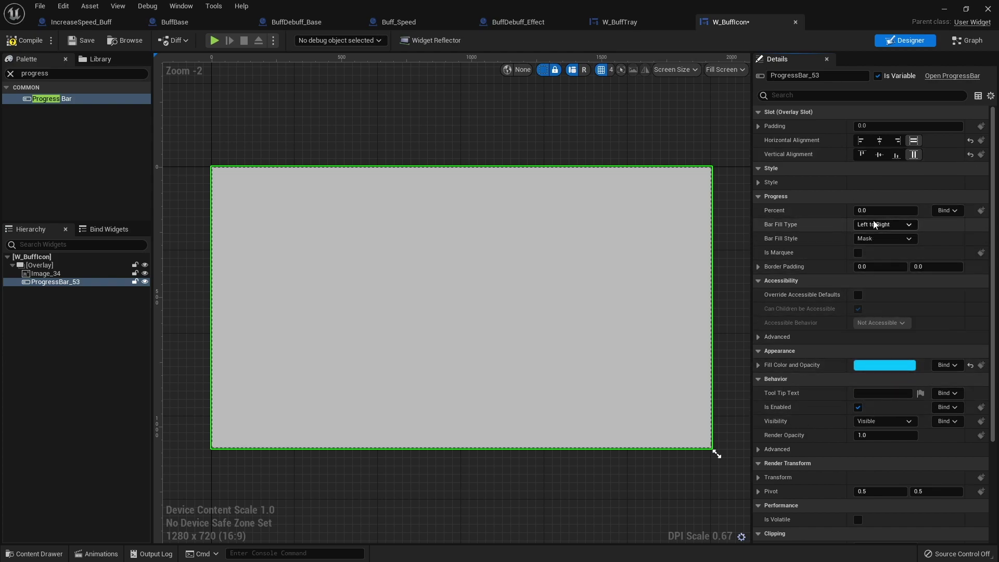
left_click_drag(870, 210, 892, 210)
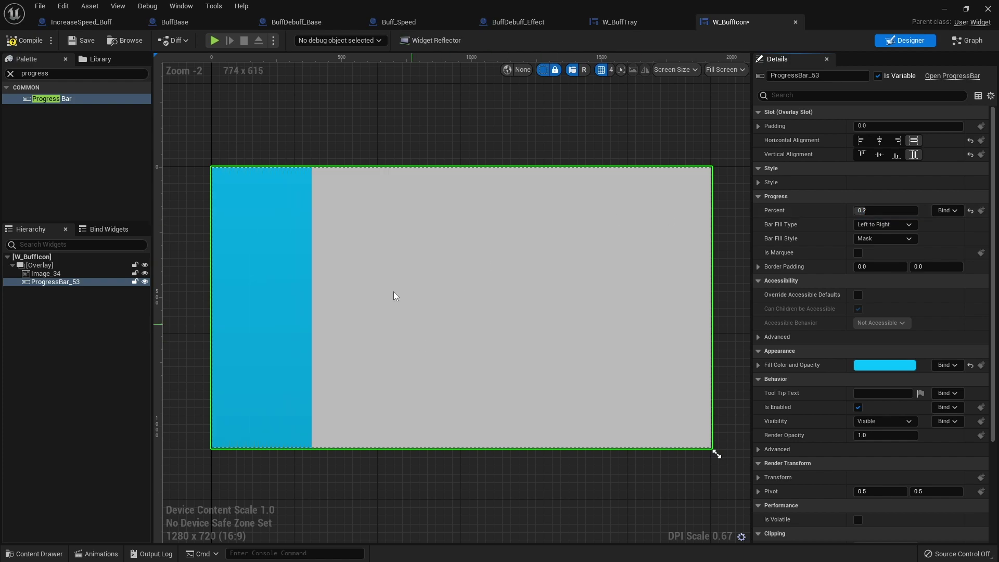
Step: Set Bar Fill Type to Bottom to Top and preview Percent at 0.328
scroll(849, 348, "down", 2)
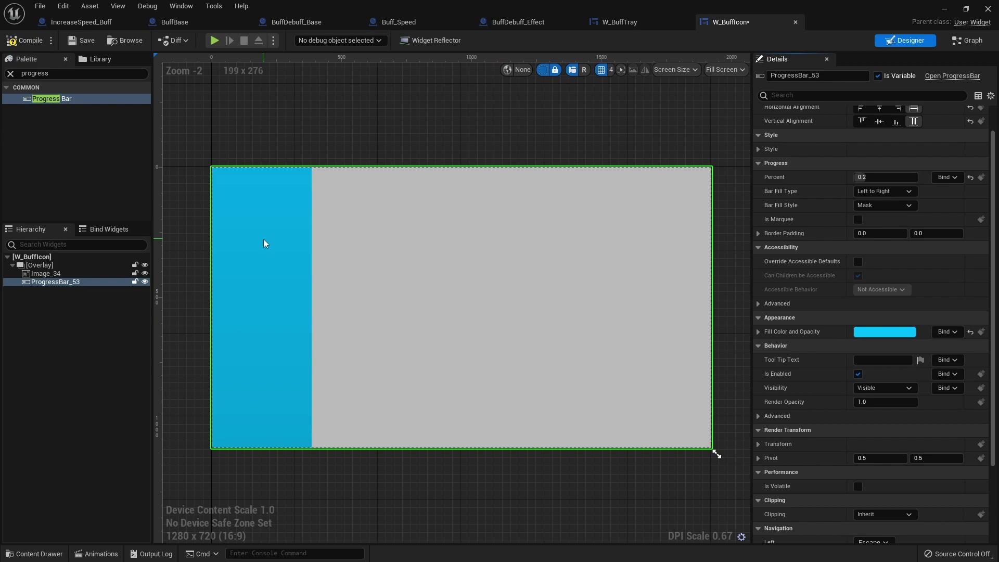
scroll(809, 416, "down", 3)
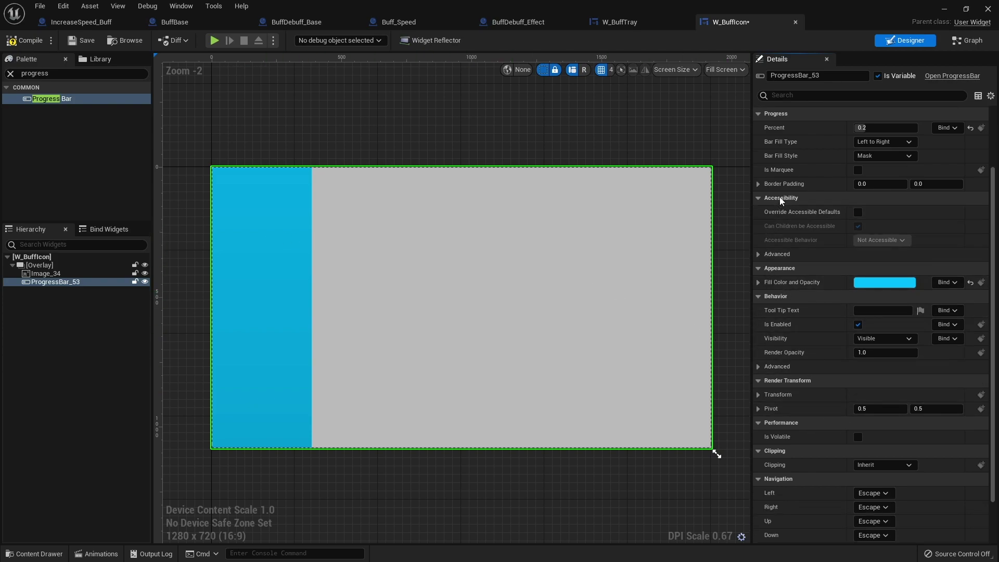
left_click(883, 143)
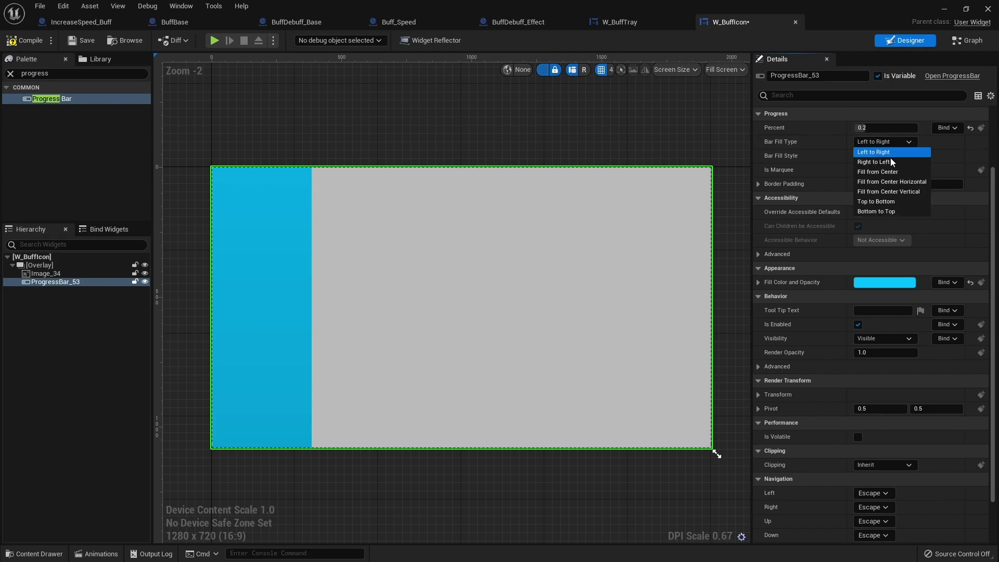
left_click(887, 211)
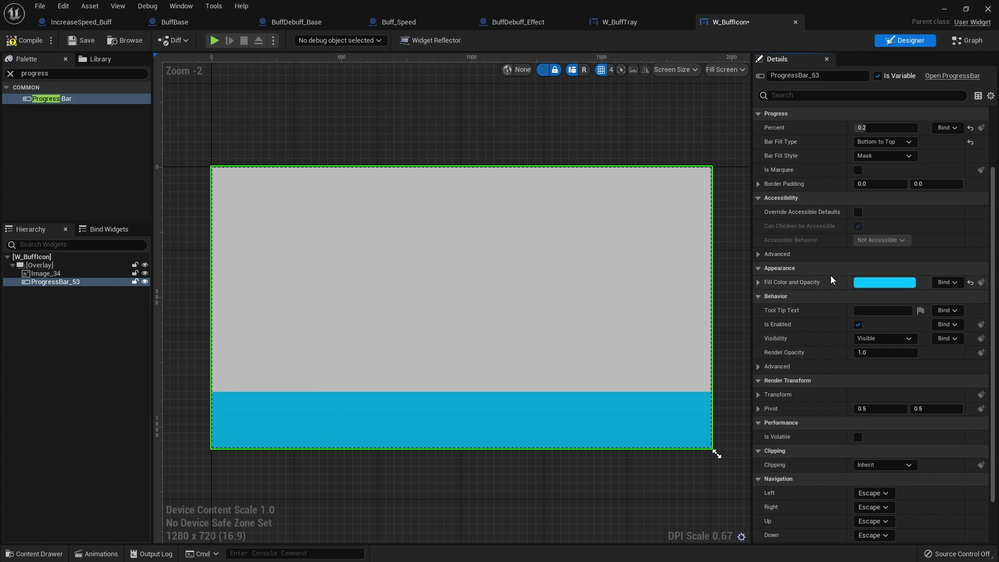
mouse_move(867, 127)
left_mouse_down()
mouse_move(917, 127)
mouse_move(855, 128)
mouse_move(901, 128)
mouse_move(875, 128)
left_mouse_up()
Step: Set the Style Background Image Draw As to None and expand Fill Image
scroll(786, 240, "up", 3)
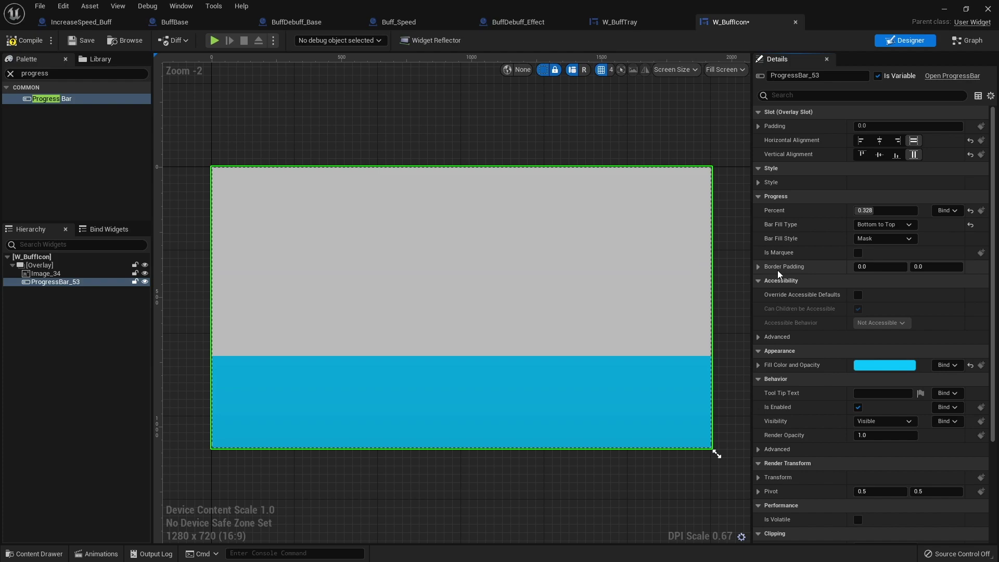
left_click(761, 183)
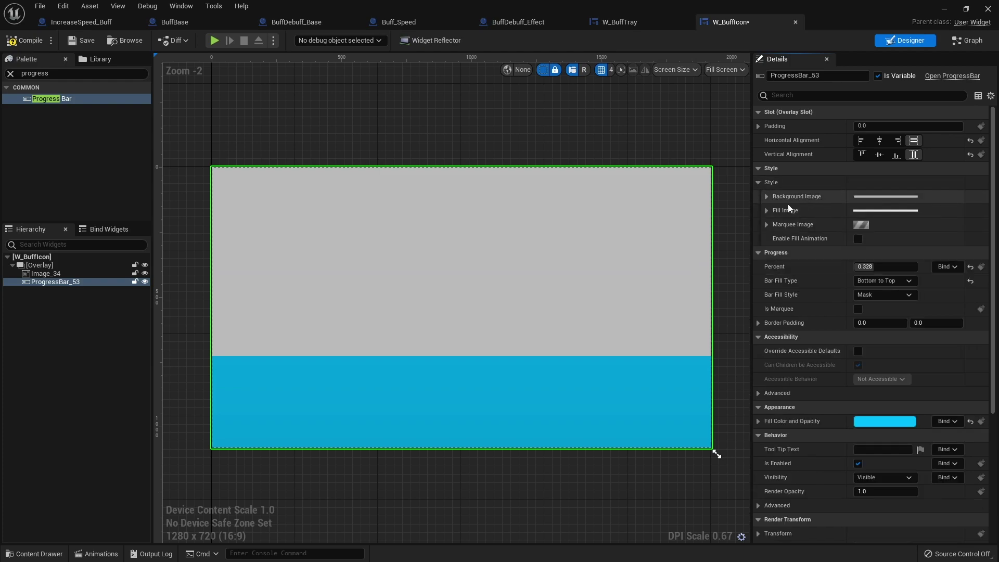
left_click(766, 197)
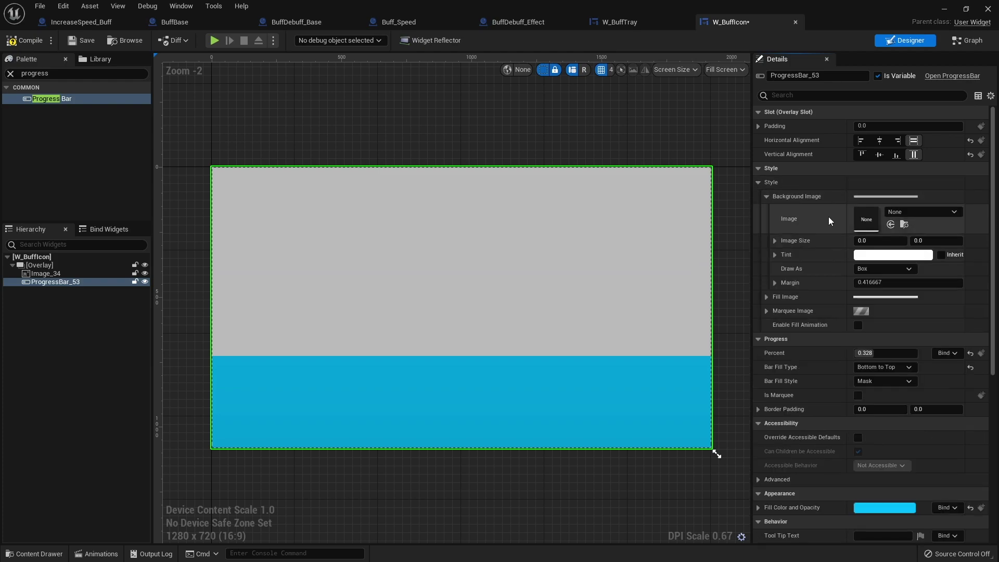
left_click(879, 269)
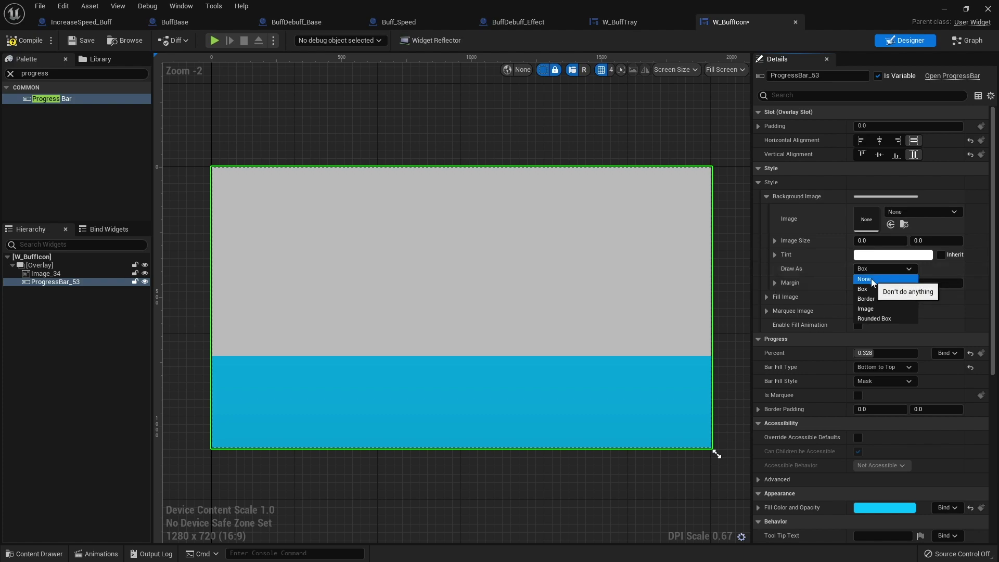
left_click(871, 279)
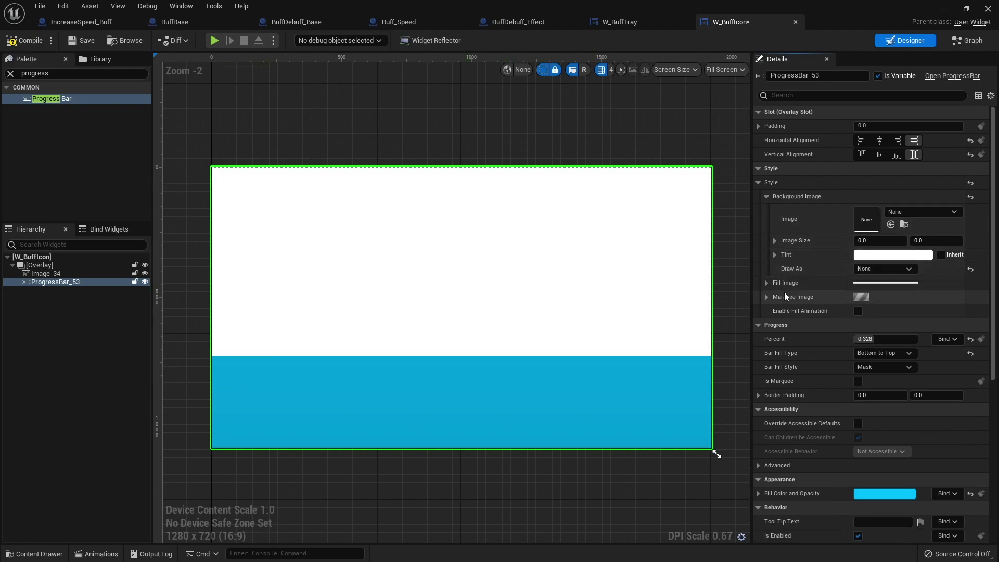
left_click(767, 283)
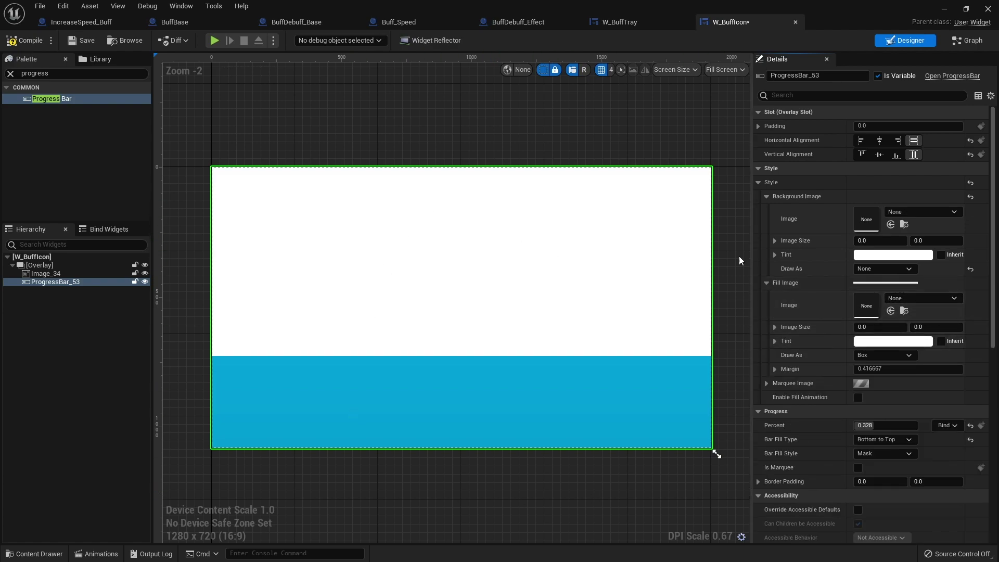
Step: Rename ProgressBar_53 to BuffLifespawnBar and Image_34 to IMG_BuffIcon, then compile
left_click(833, 79)
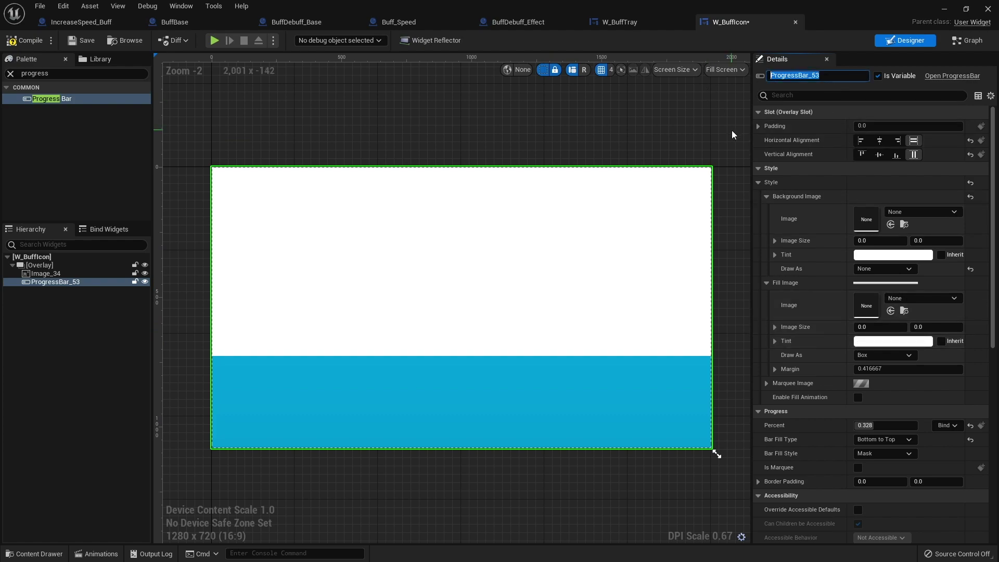
type("BuffLifespawnBar")
key("Return")
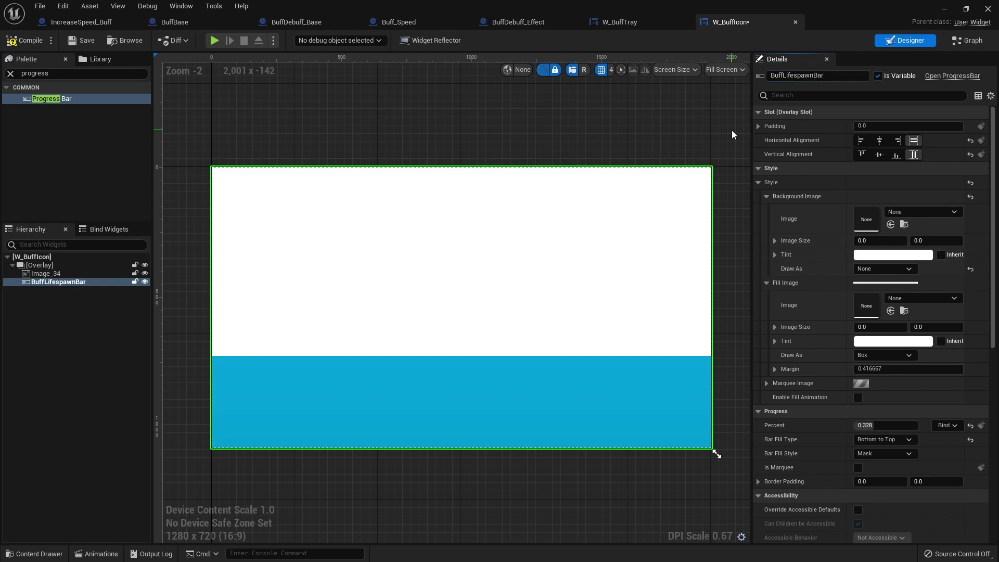
left_click(42, 274)
key("F2")
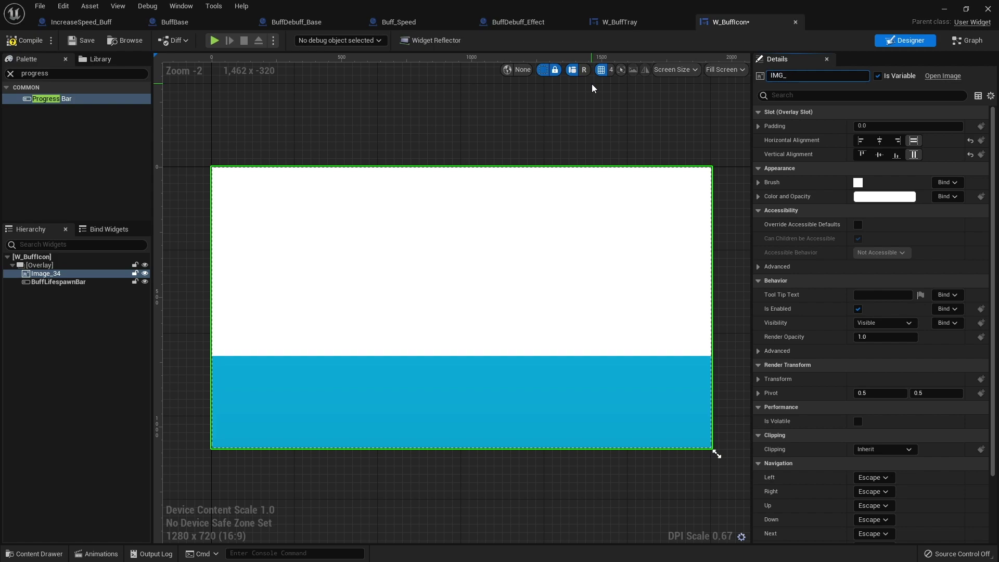
key("Return")
left_click(33, 41)
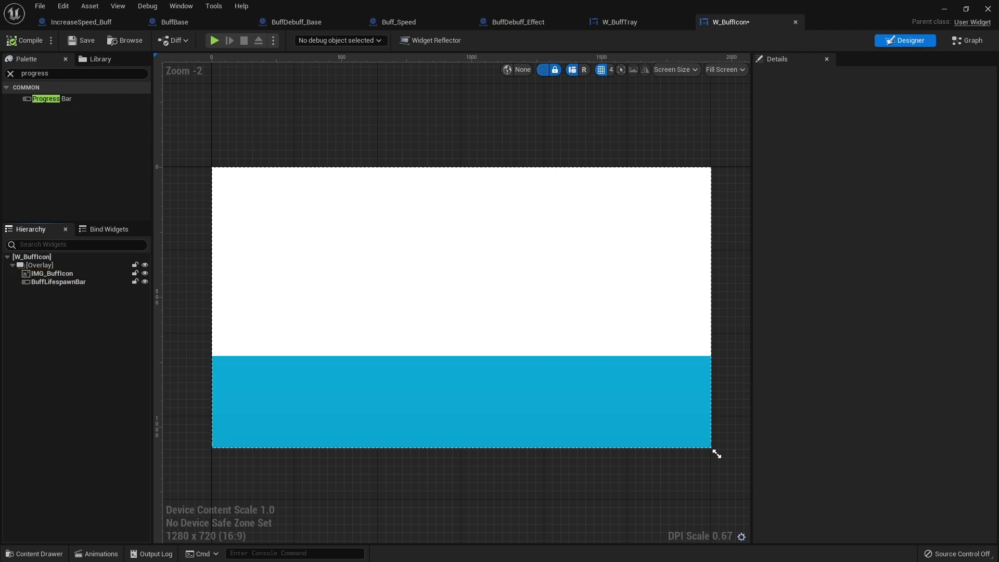
Step: Set BuffLifespawnBar's Background Image to the SpellBookPage09_39 texture from the Content Drawer
left_click(41, 556)
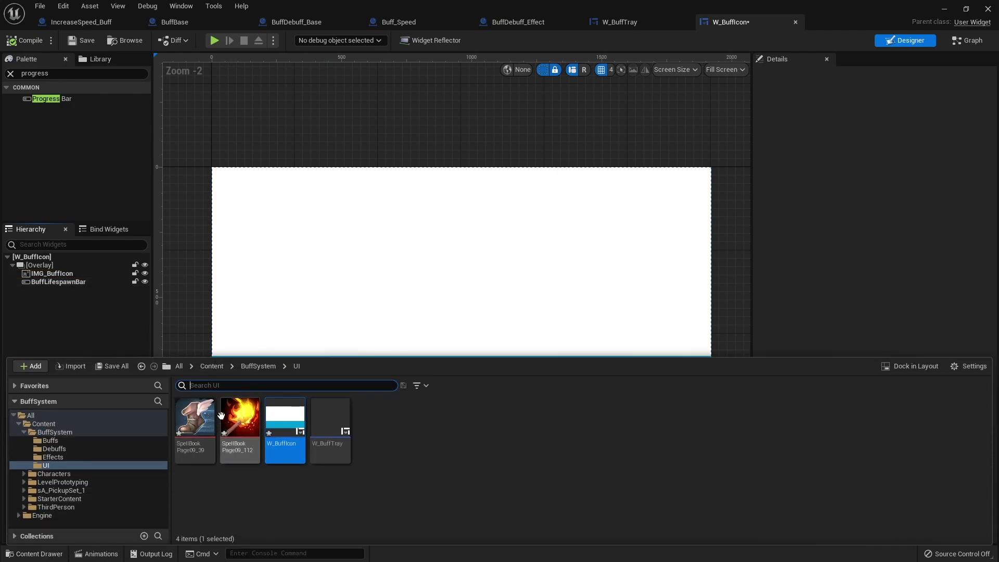
mouse_move(194, 435)
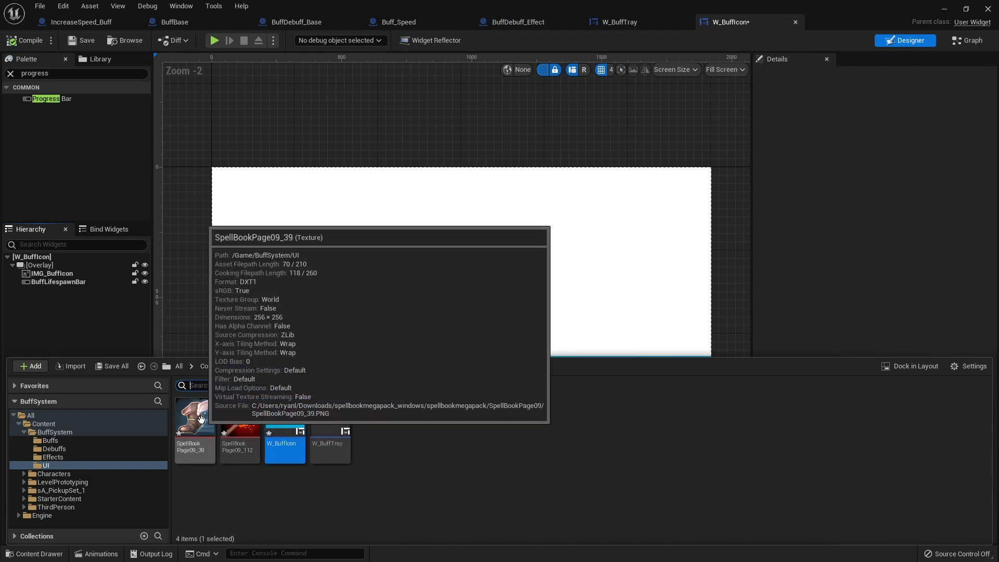
right_click_drag(547, 245, 526, 127)
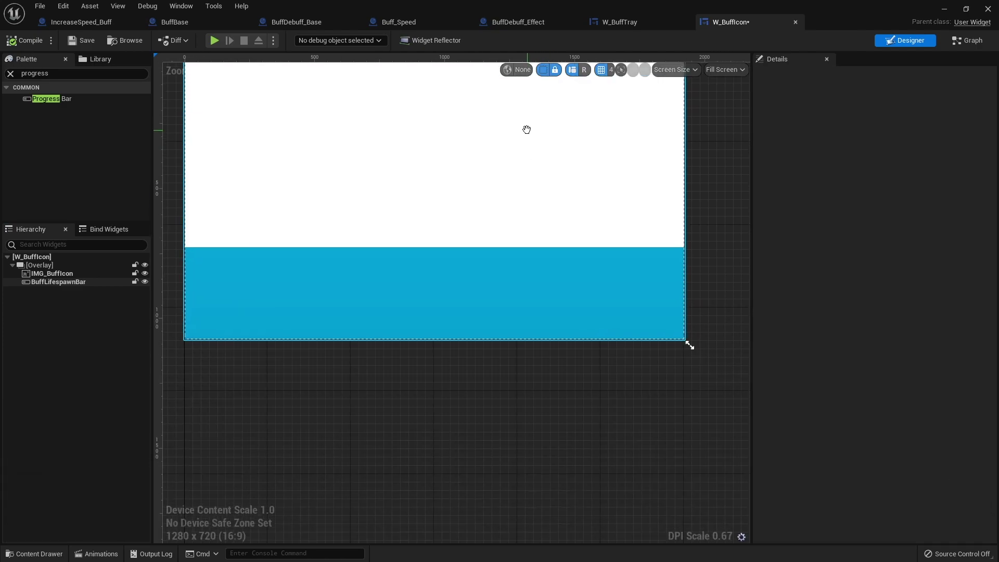
scroll(508, 229, "down", 1)
left_click(47, 553)
mouse_move(192, 414)
left_click(430, 198)
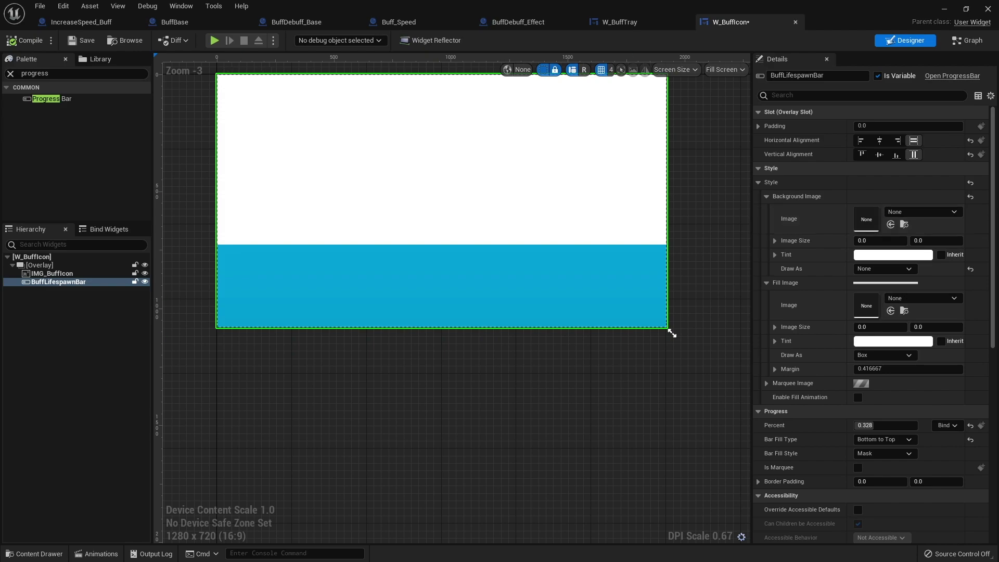
left_click_drag(388, 294, 866, 219)
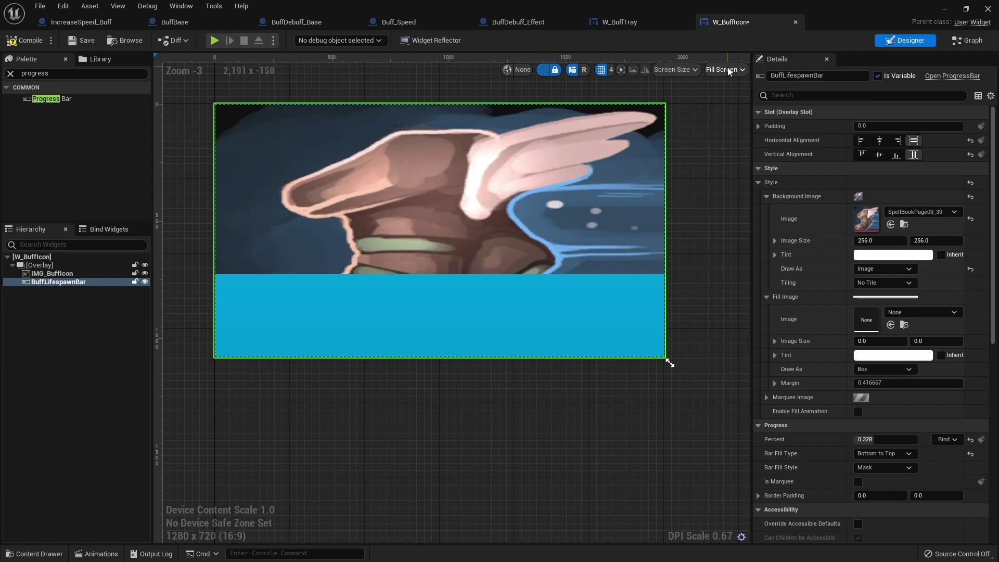
Step: Switch the canvas preview to Desired on Screen, centre the widget, and select the Overlay
left_click(730, 71)
left_click(750, 134)
scroll(405, 196, "up", 20)
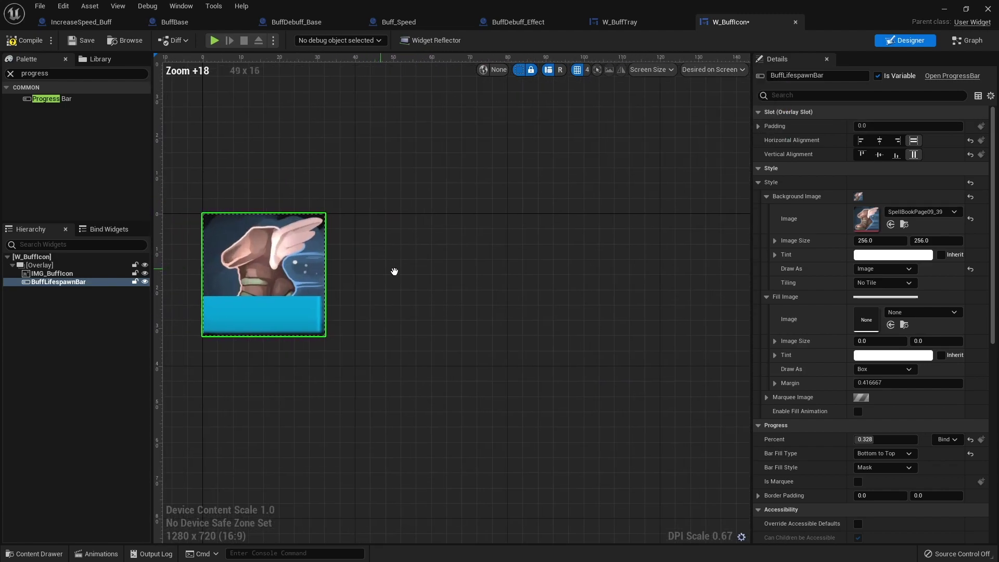
right_click_drag(379, 269, 263, 317)
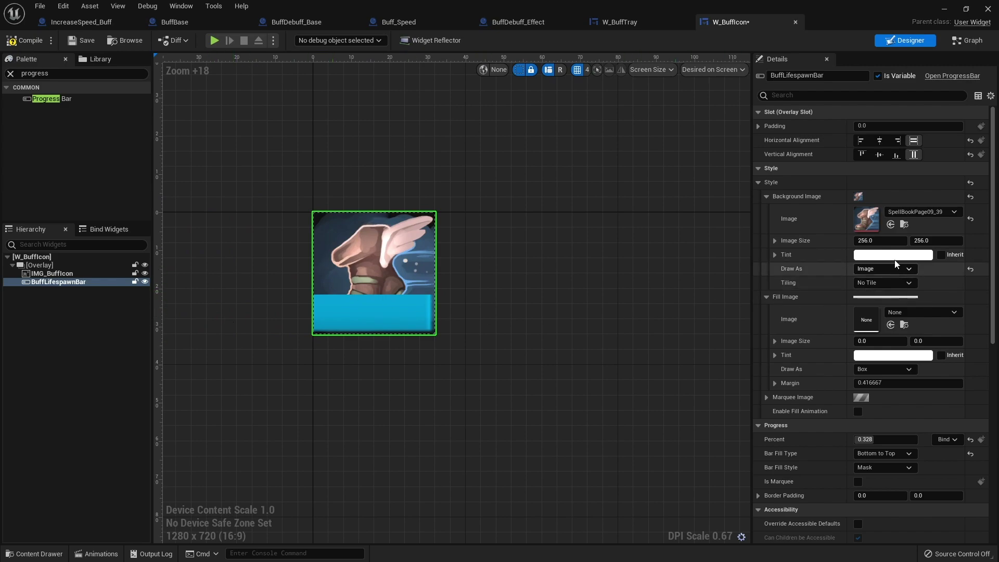
left_click(40, 266)
Step: Wrap the Overlay in a Size Box
right_click(40, 266)
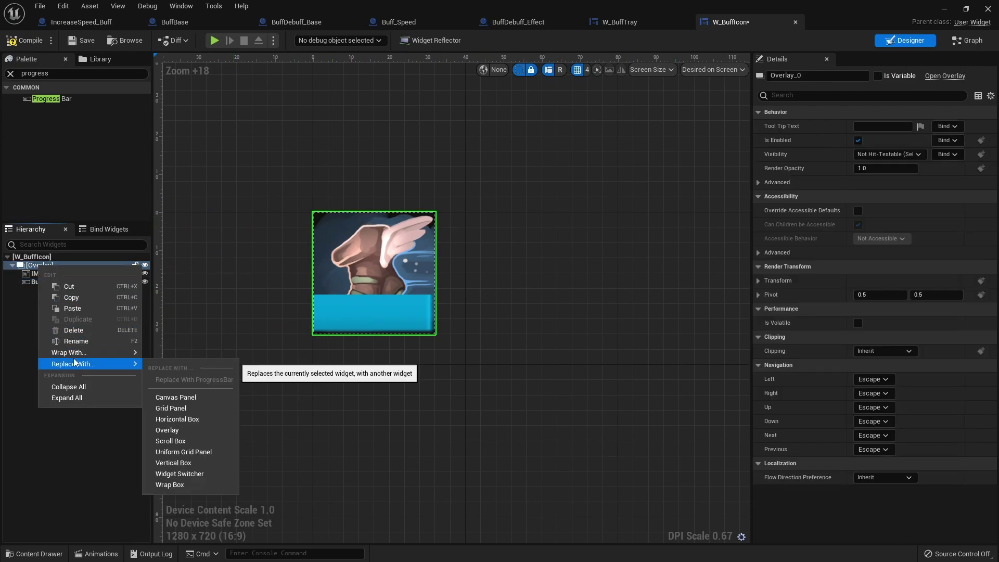
mouse_move(94, 352)
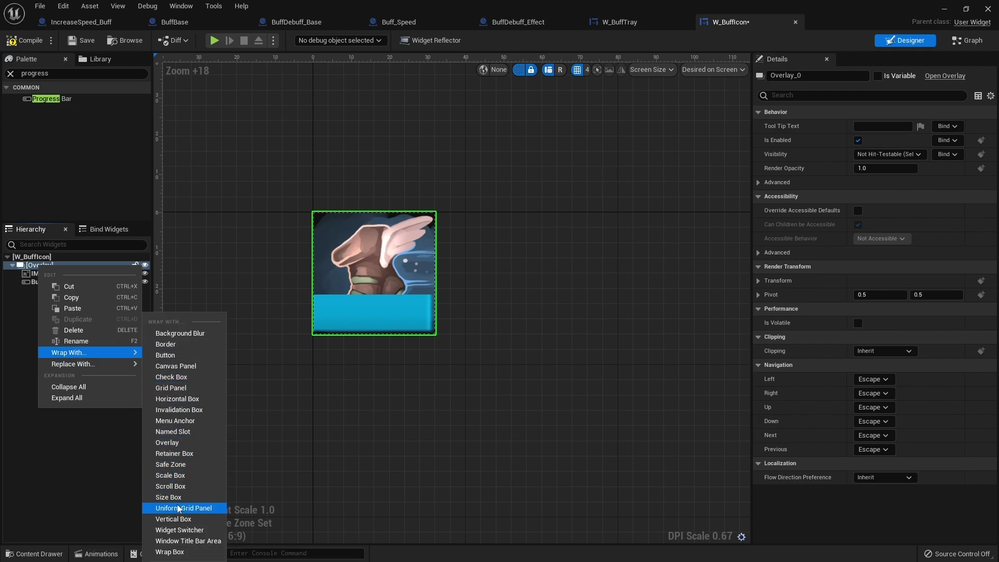
key("Escape")
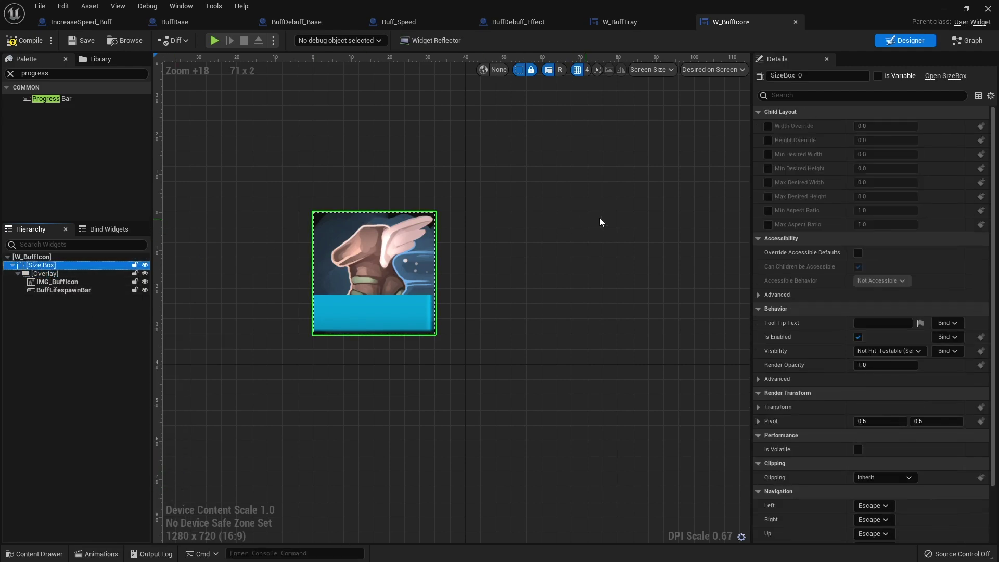
Step: Enable the Size Box's Width and Height Overrides and set both to 128
left_click(768, 126)
left_click(768, 140)
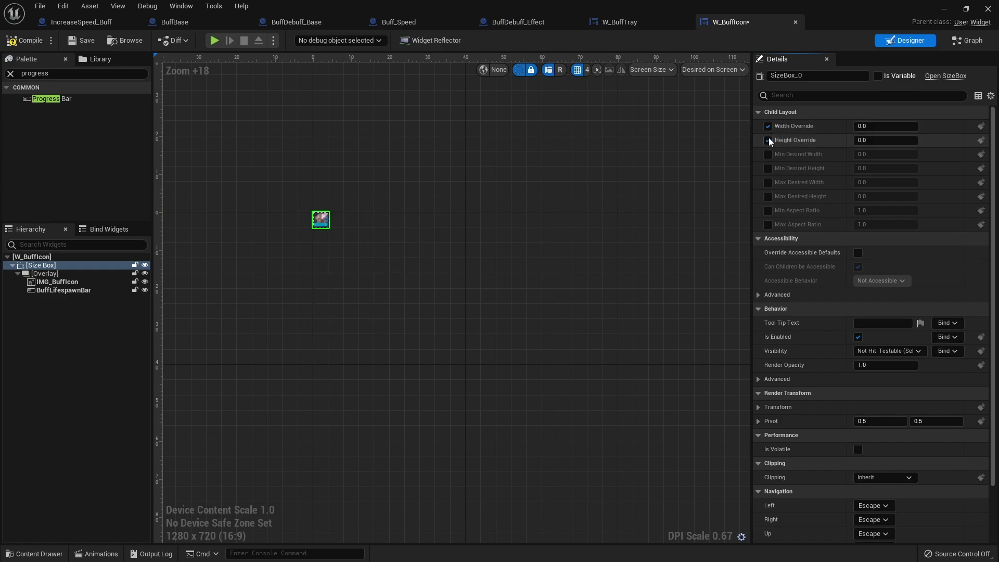
left_click(888, 126)
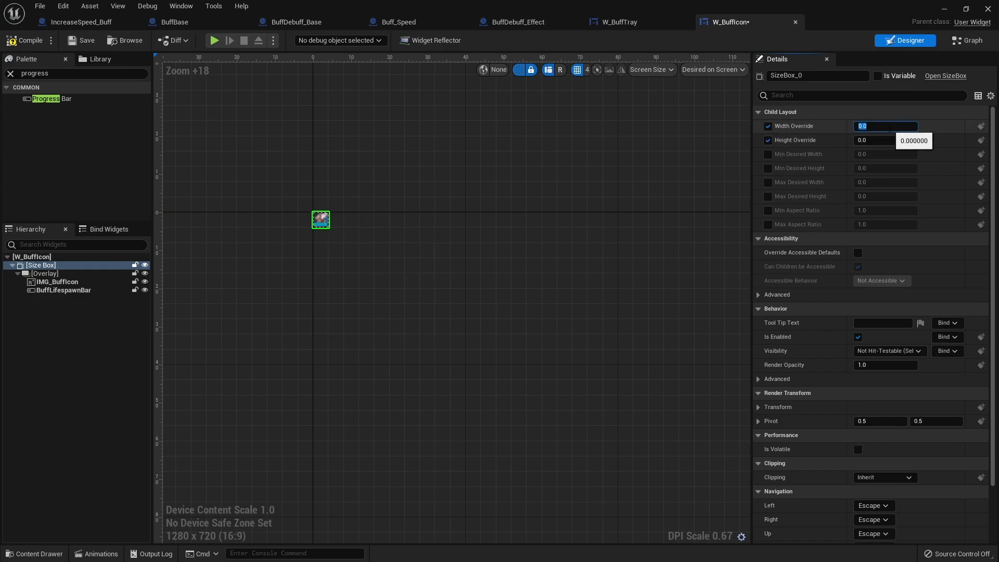
type("64")
key("Return")
key("Return")
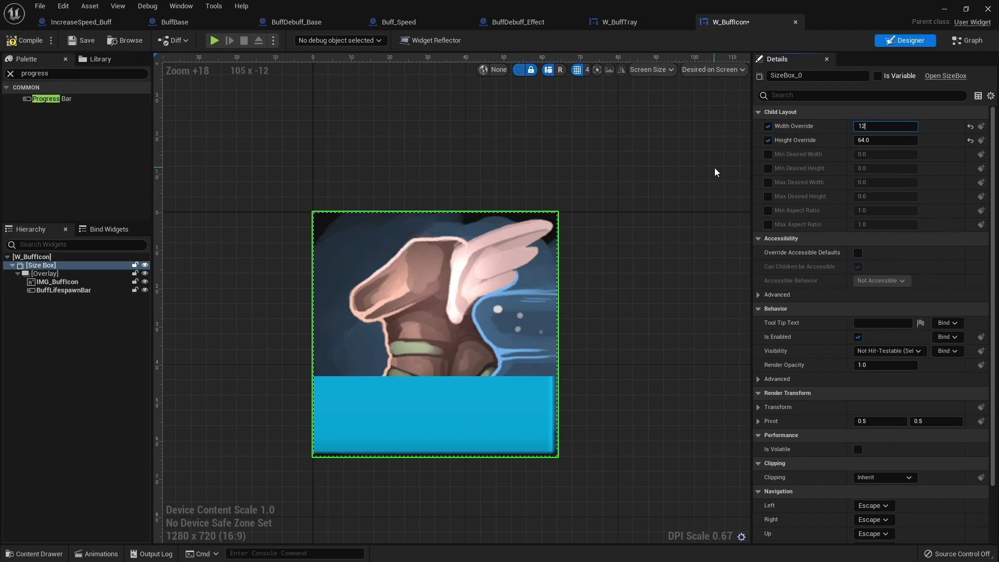
type("8")
key("Tab")
type("128")
key("Return")
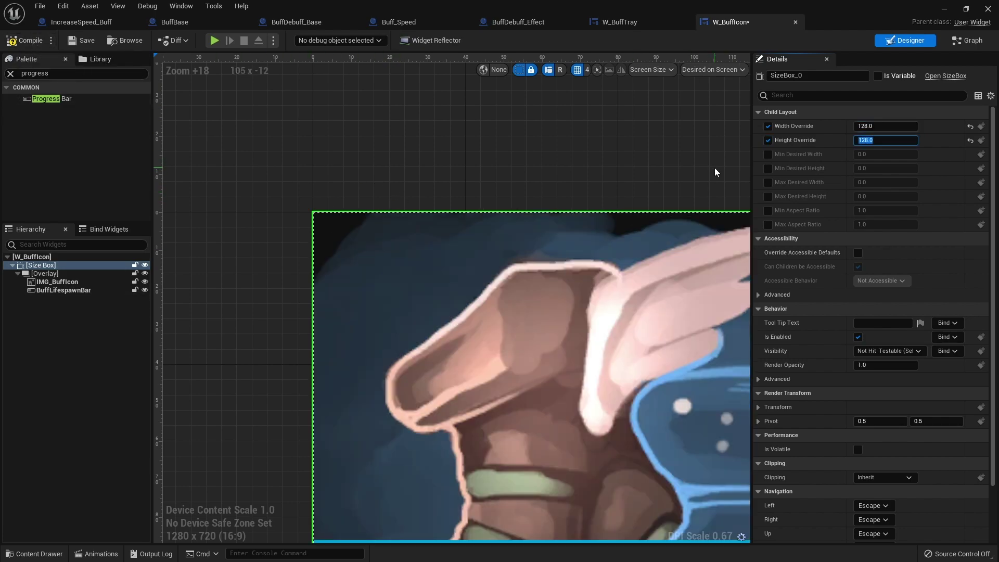
scroll(645, 200, "down", 5)
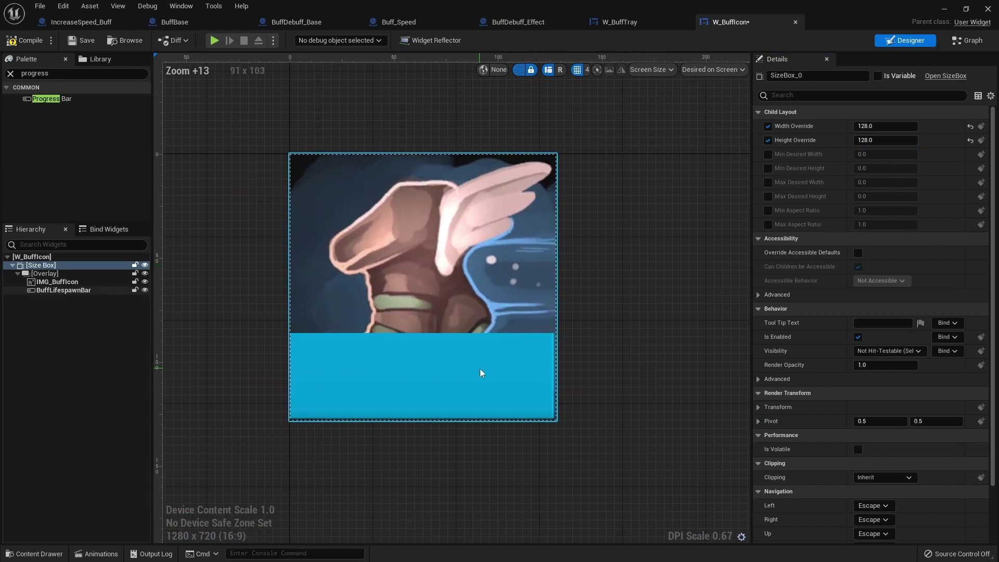
Step: Reset the bar's Background Image with Draw As None, and give IMG_BuffIcon the SpellBookPage09_39 brush image
left_click(55, 282)
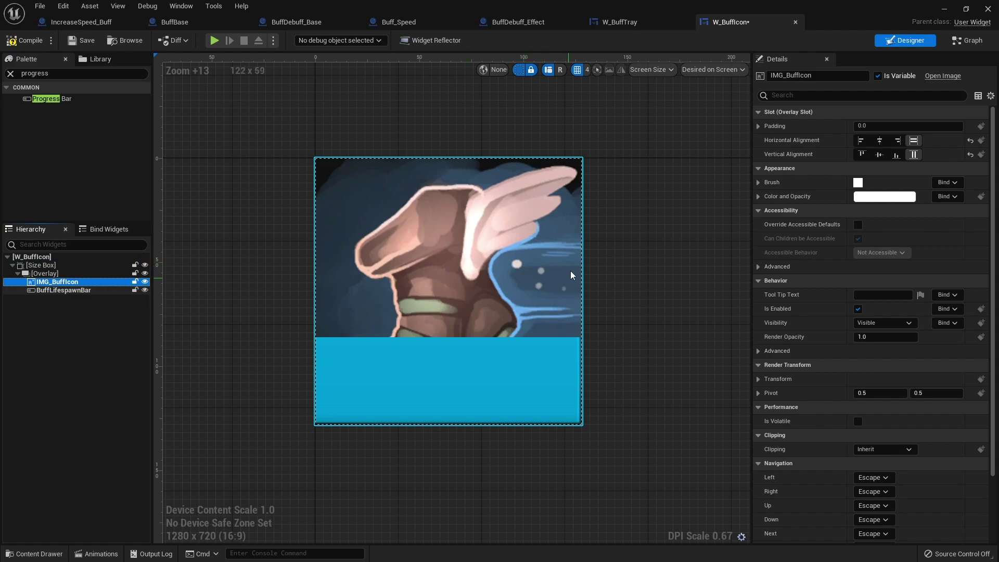
left_click(759, 182)
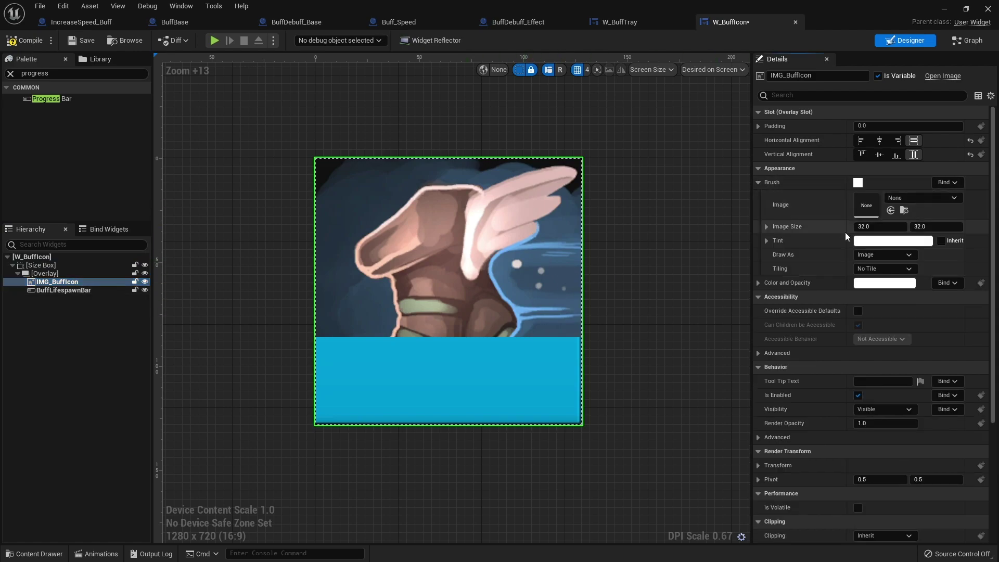
left_click(43, 273)
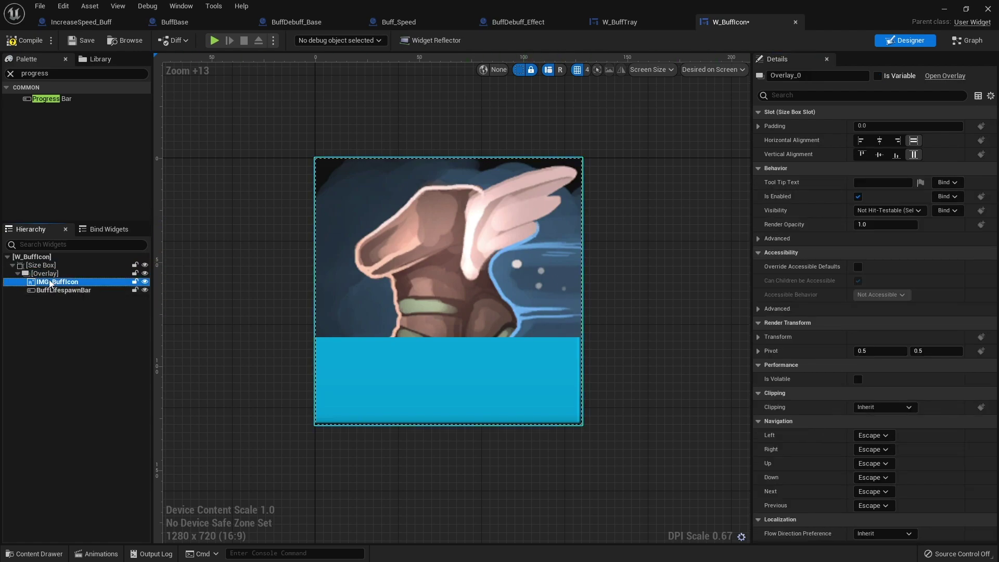
left_click(51, 290)
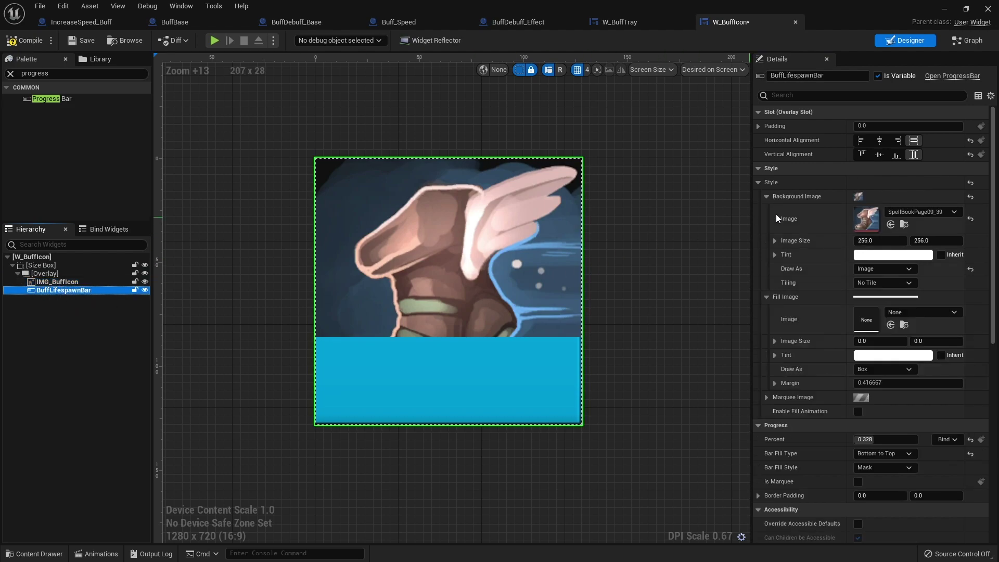
left_click(971, 198)
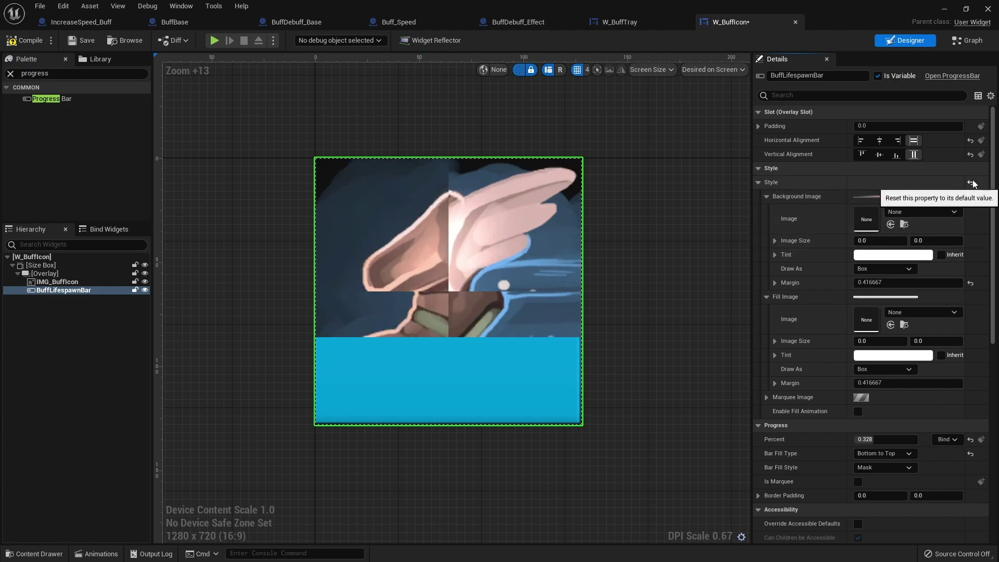
left_click(879, 269)
left_click(864, 279)
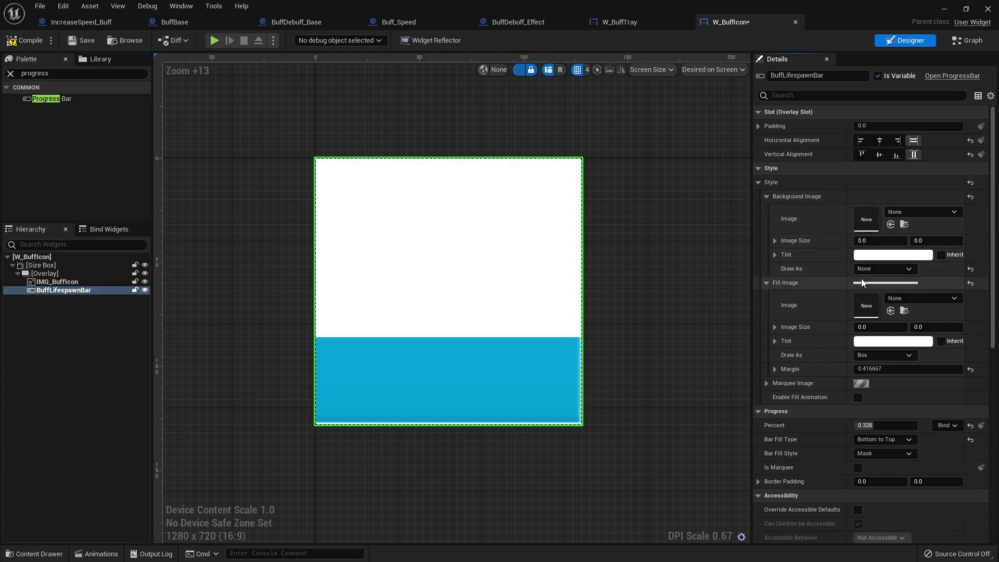
left_click(58, 282)
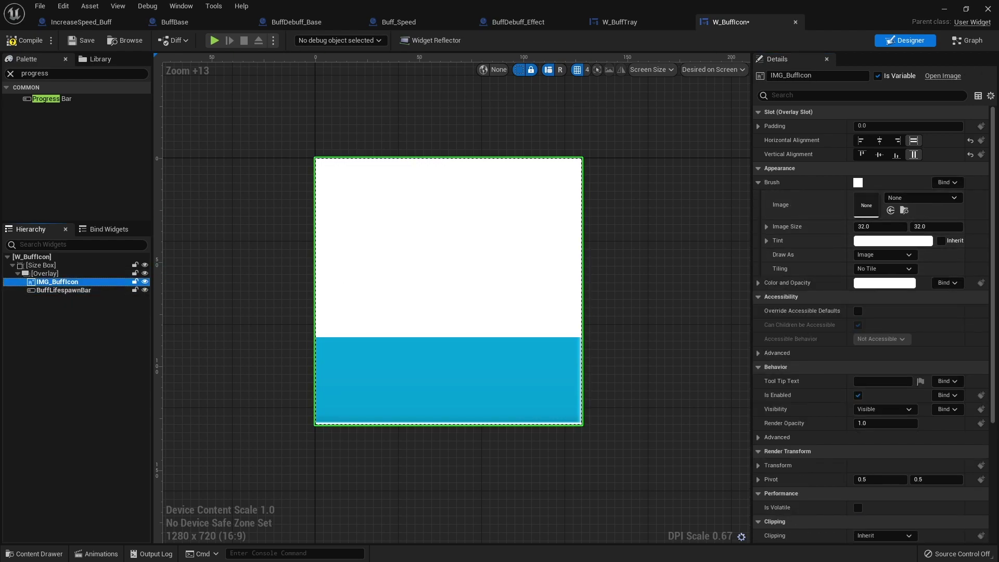
left_click(891, 210)
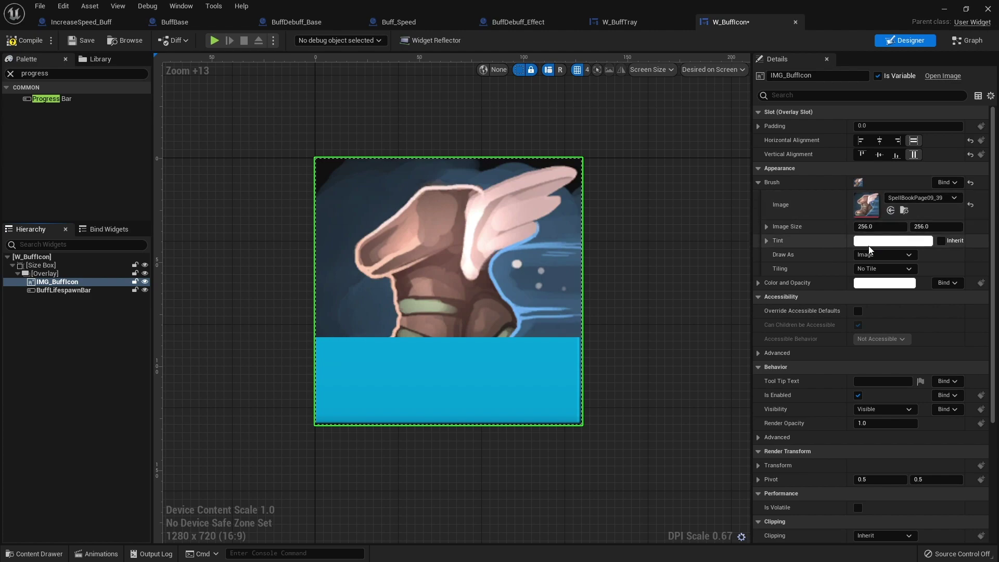
Step: Tint IMG_BuffIcon's brush grey at value 0.375 with alpha about 0.6
left_click(856, 241)
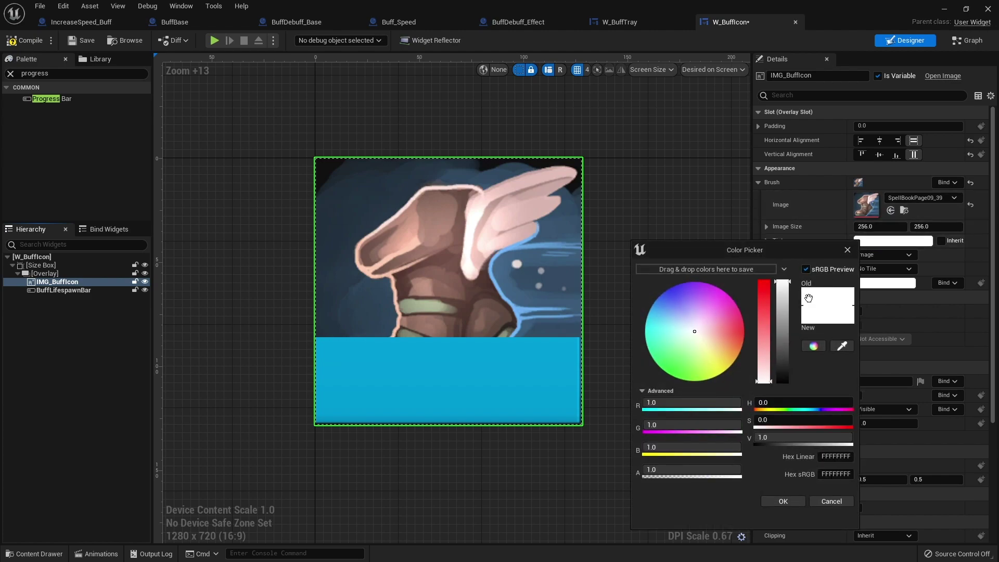
left_click_drag(782, 295, 787, 340)
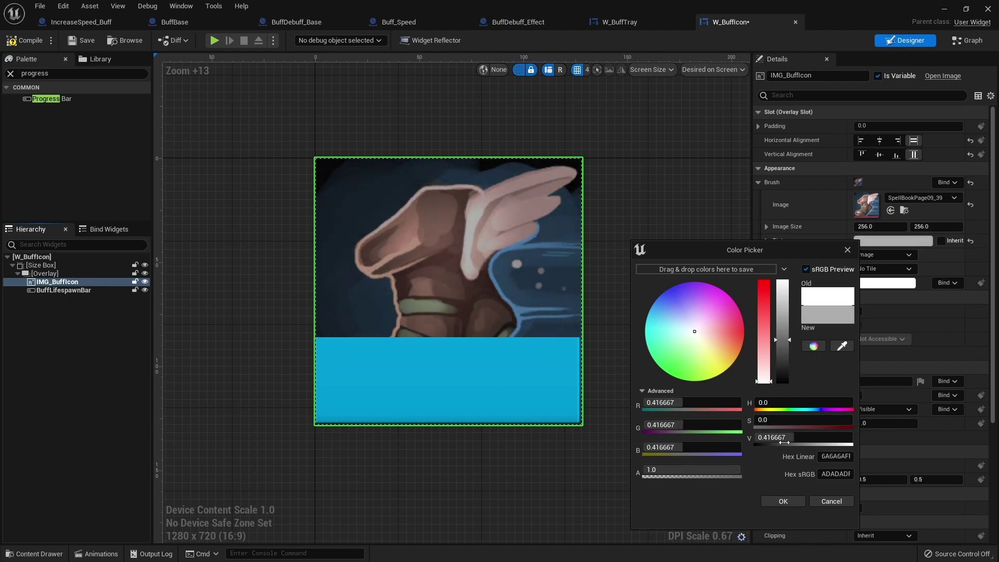
left_click_drag(792, 437, 788, 437)
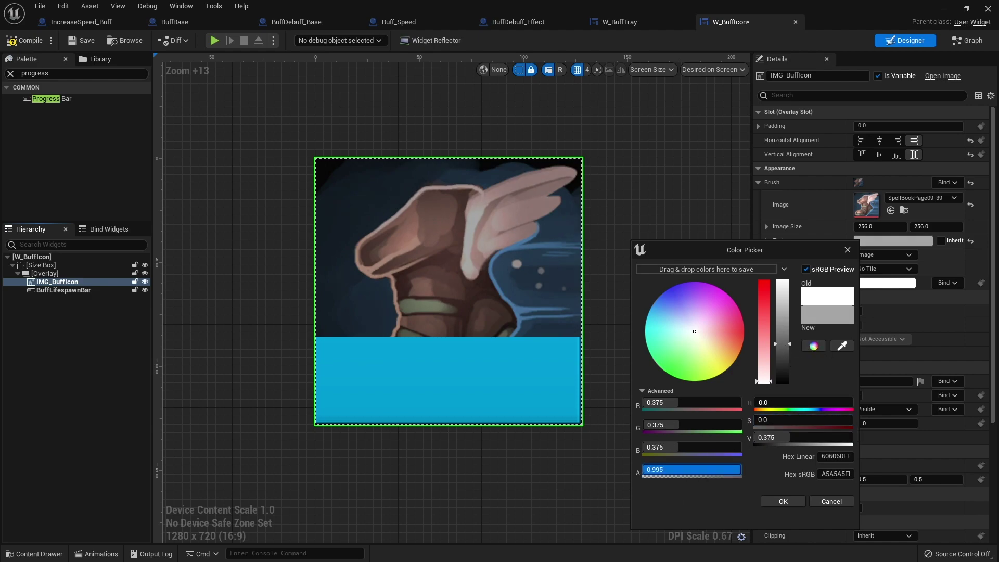
left_click_drag(671, 470, 632, 470)
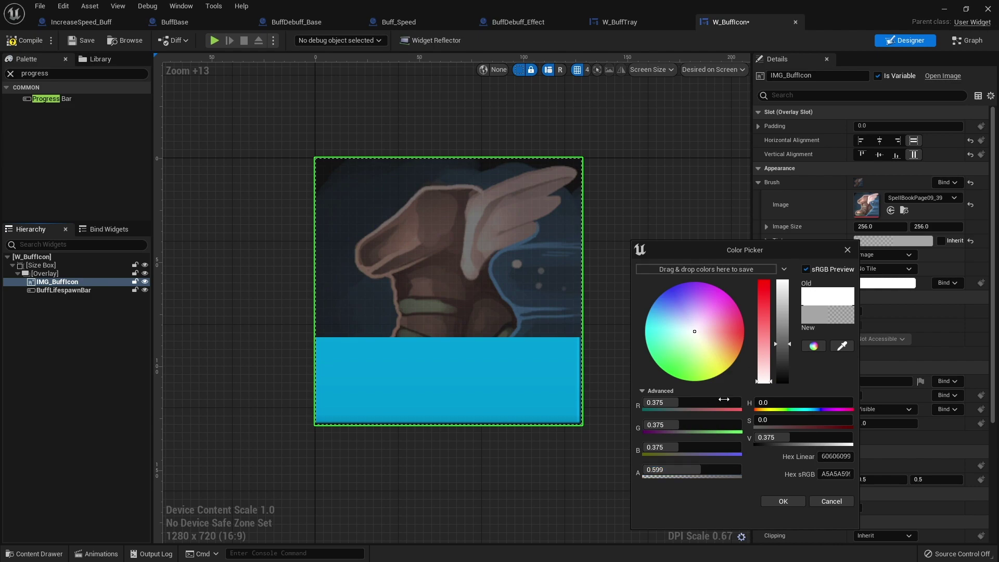
left_click(782, 501)
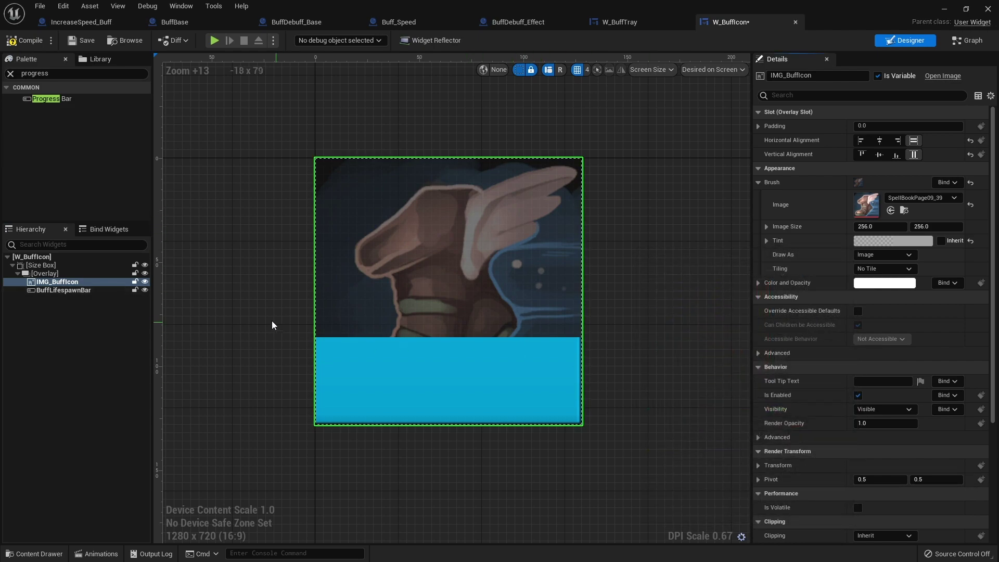
left_click(758, 182)
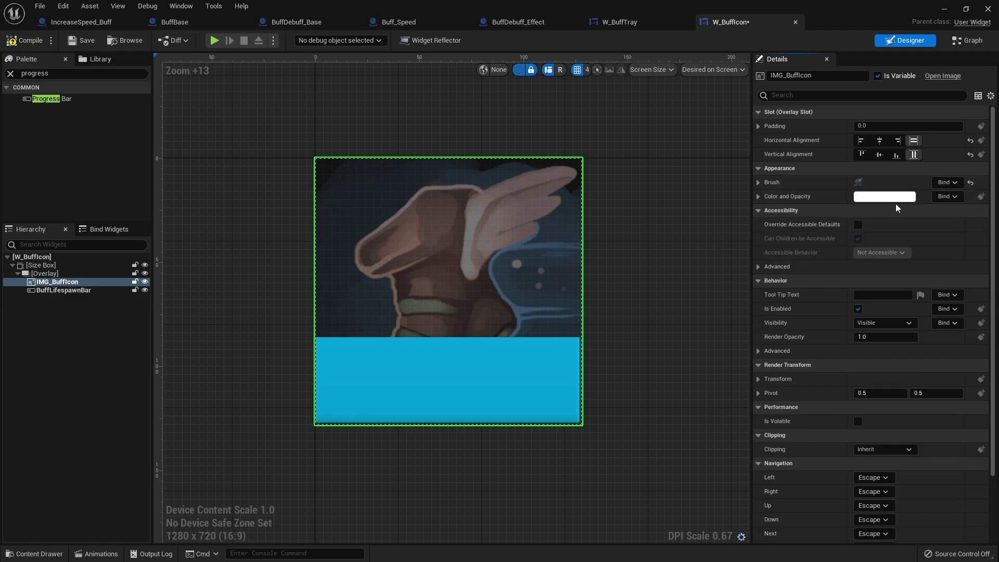
Step: Set BuffLifespawnBar's Fill Image to SpellBookPage09_39, drawn as Image
left_click(68, 290)
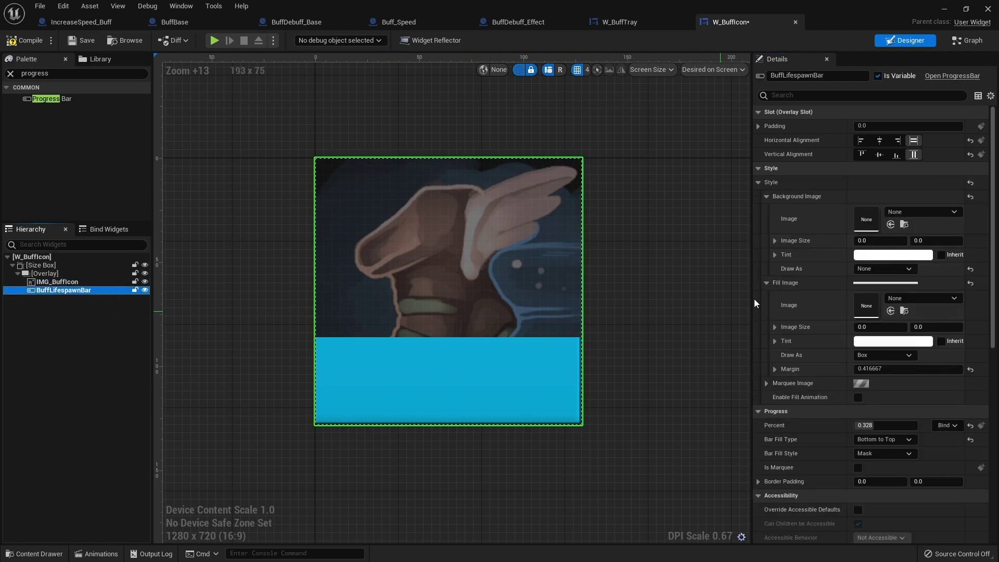
left_click(766, 196)
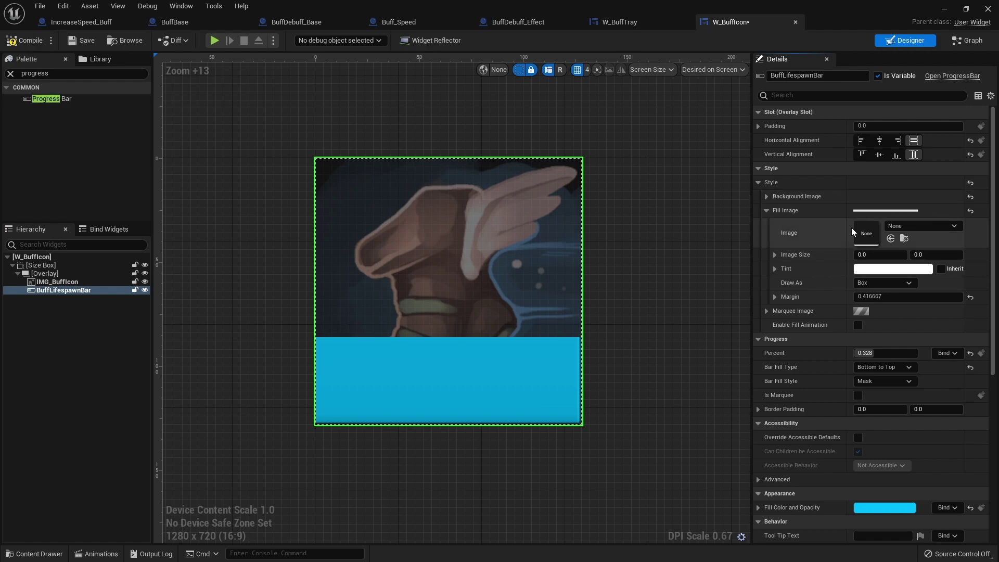
left_click_drag(316, 158, 867, 233)
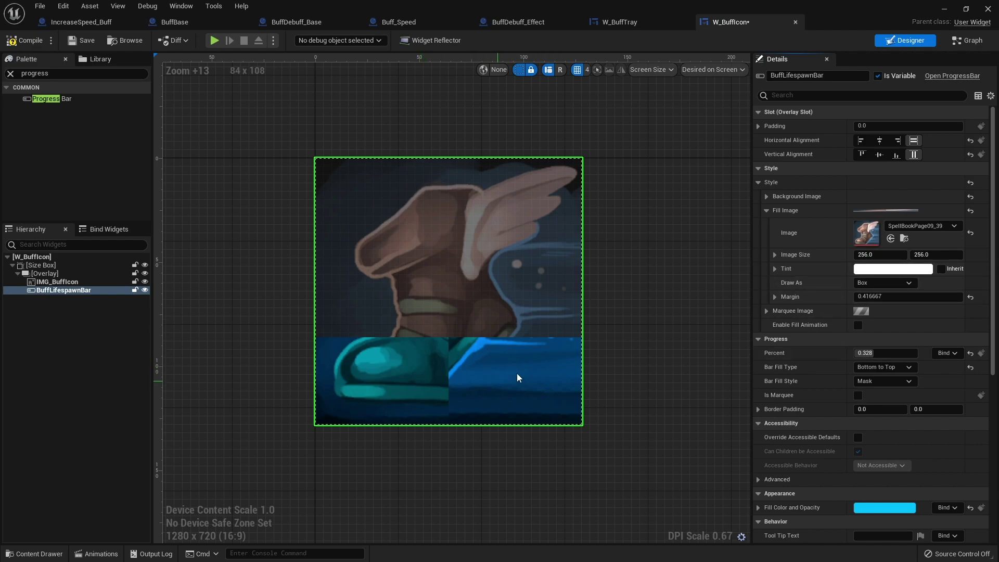
left_click(876, 285)
left_click(868, 321)
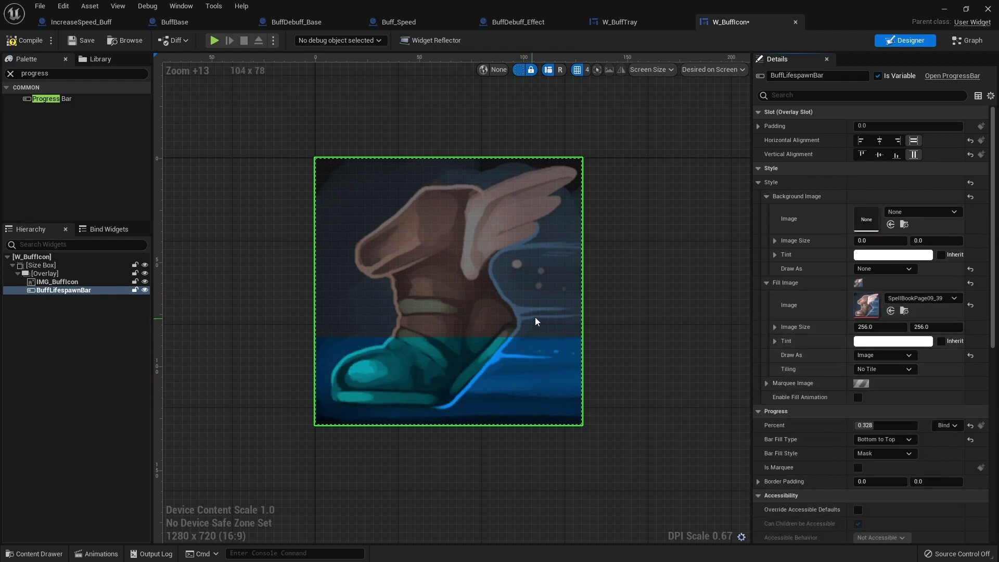
Step: Make the bar's fill colour white, set Percent to 0.672, and compile the widget
scroll(816, 326, "down", 7)
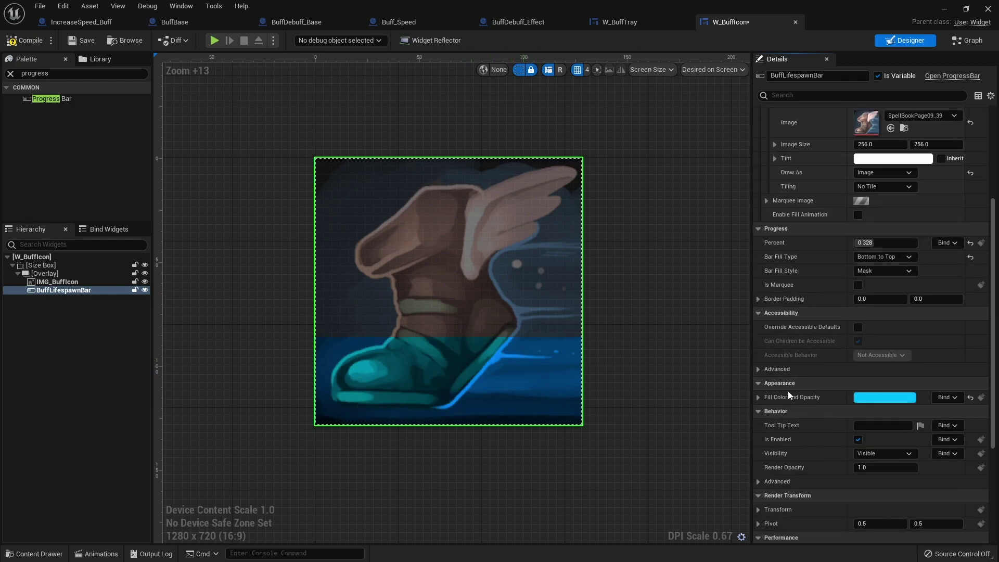
left_click(884, 398)
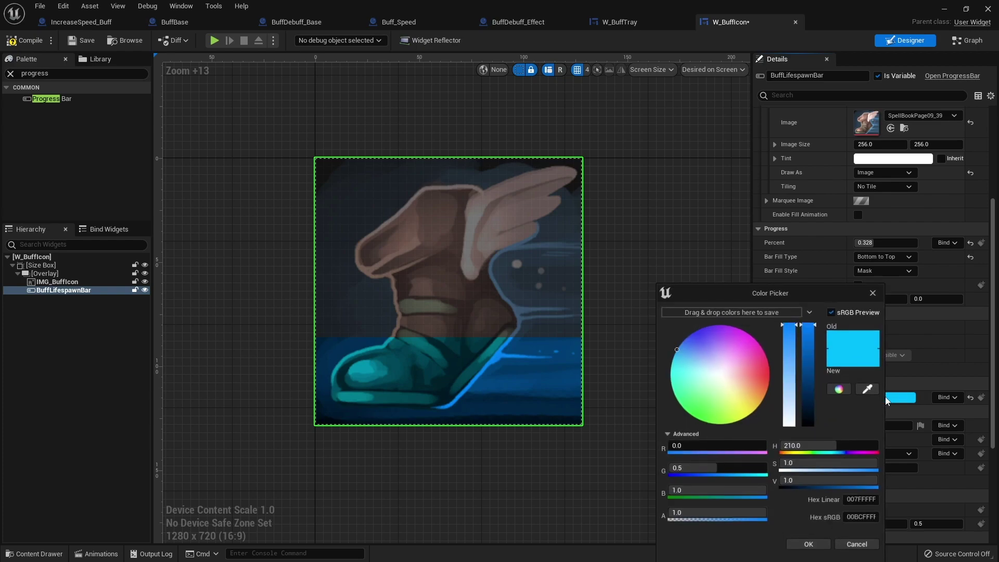
left_click_drag(790, 408, 786, 446)
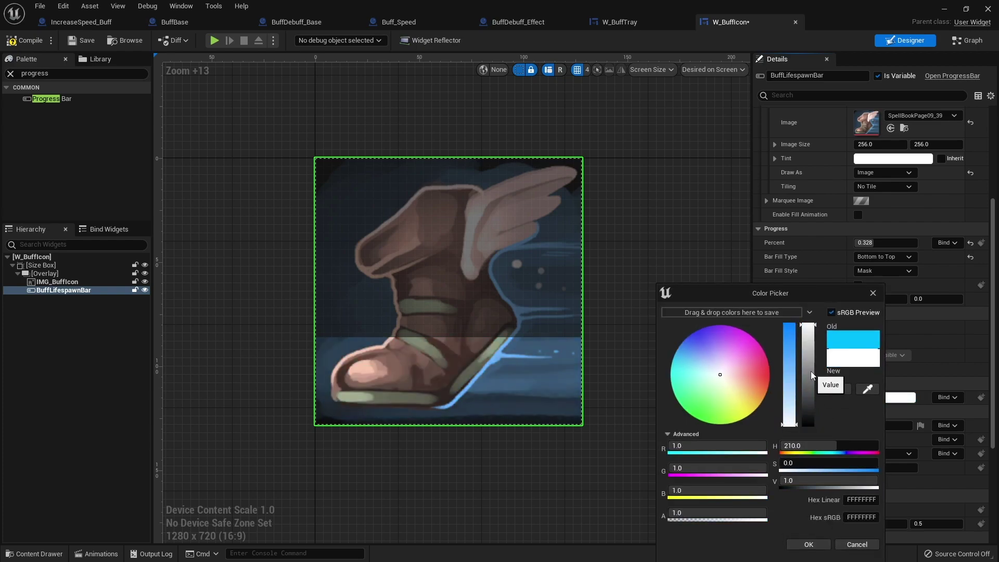
left_click(809, 545)
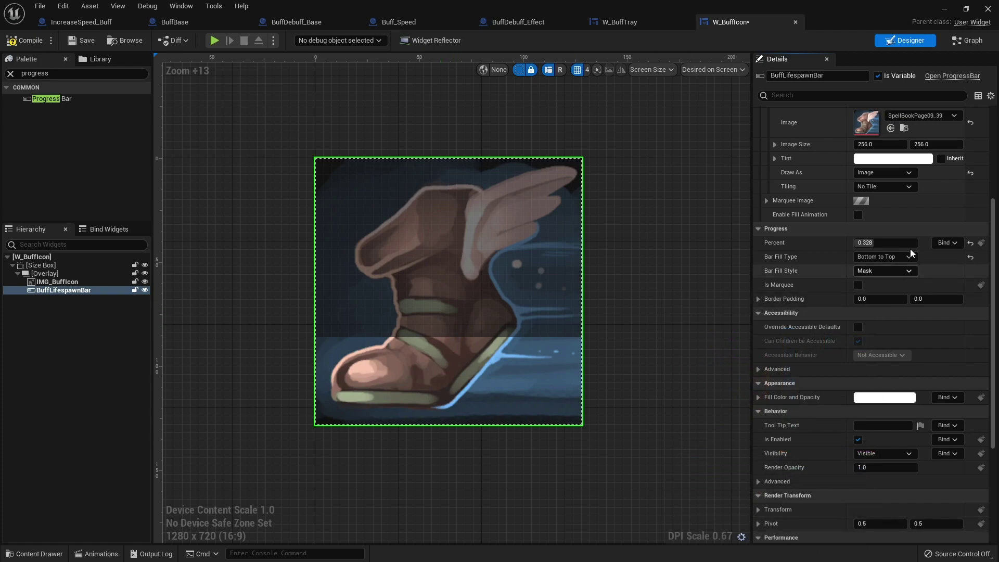
mouse_move(885, 243)
left_mouse_down()
mouse_move(917, 243)
mouse_move(855, 242)
mouse_move(917, 243)
mouse_move(888, 242)
mouse_move(896, 243)
left_mouse_up()
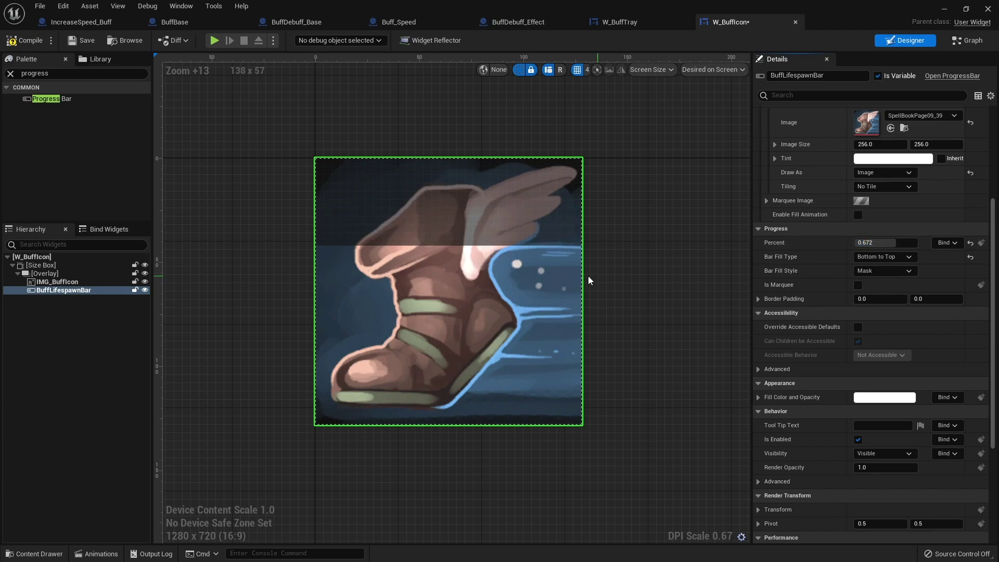
left_click(11, 37)
Step: In W_BuffIcon's event graph, add a new variable named BuffEffect
left_click(971, 41)
right_click_drag(819, 206, 680, 306)
left_click_drag(529, 288, 506, 177)
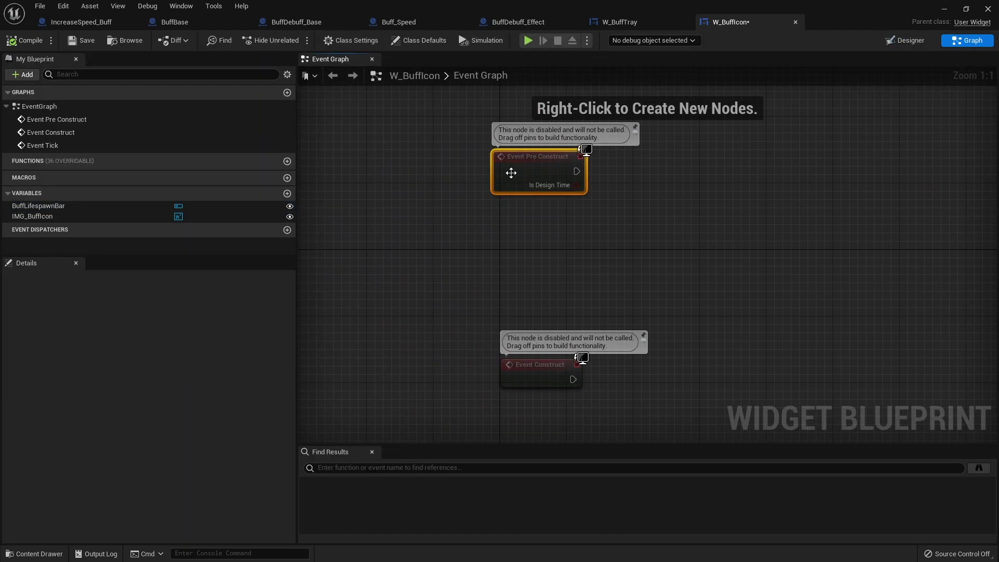
right_click_drag(566, 245, 499, 288)
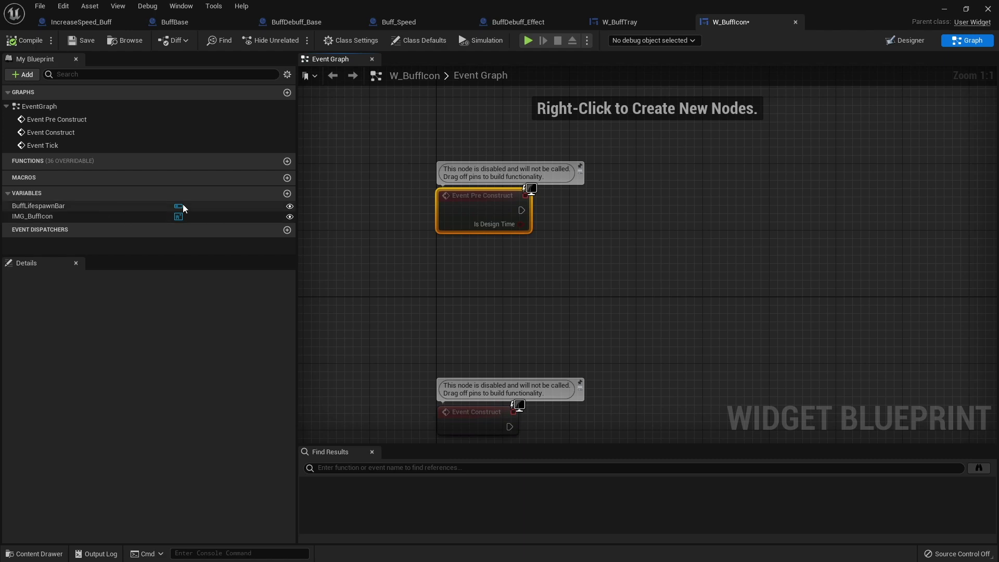
left_click(287, 194)
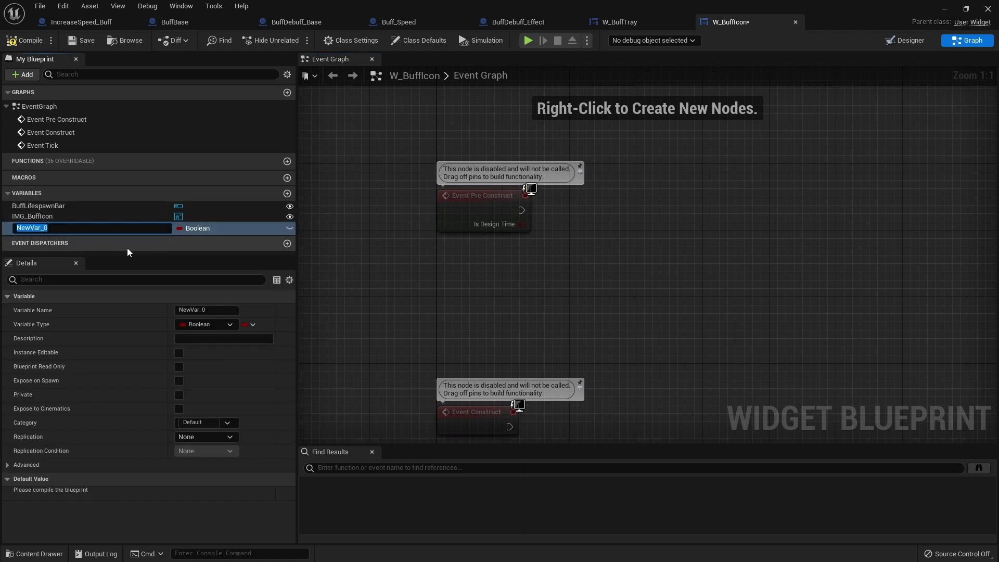
type("Buf")
type("ffect")
key("Return")
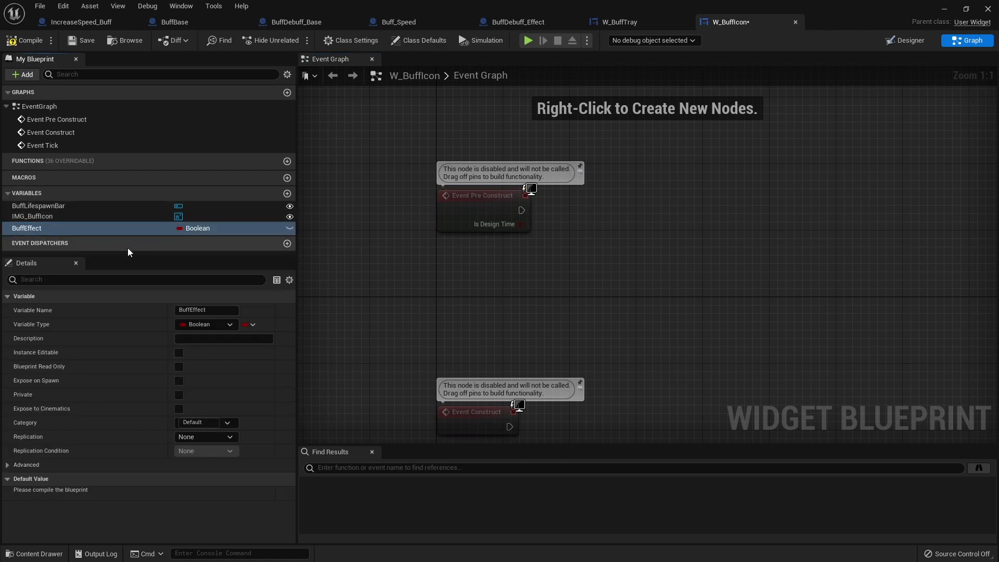
Step: Set BuffEffect's type to Buff Debuff Effect Object Reference and open the BuffDebuff_Effect blueprint
left_click(208, 326)
type("buff efgfec")
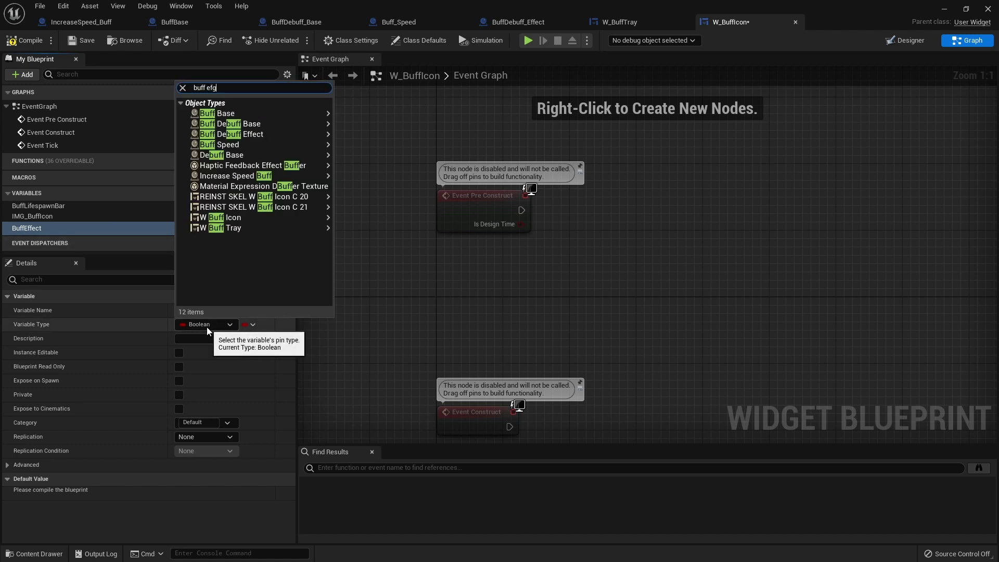
key("BackSpace")
key("BackSpace")
key("BackSpace")
key("BackSpace")
key("BackSpace")
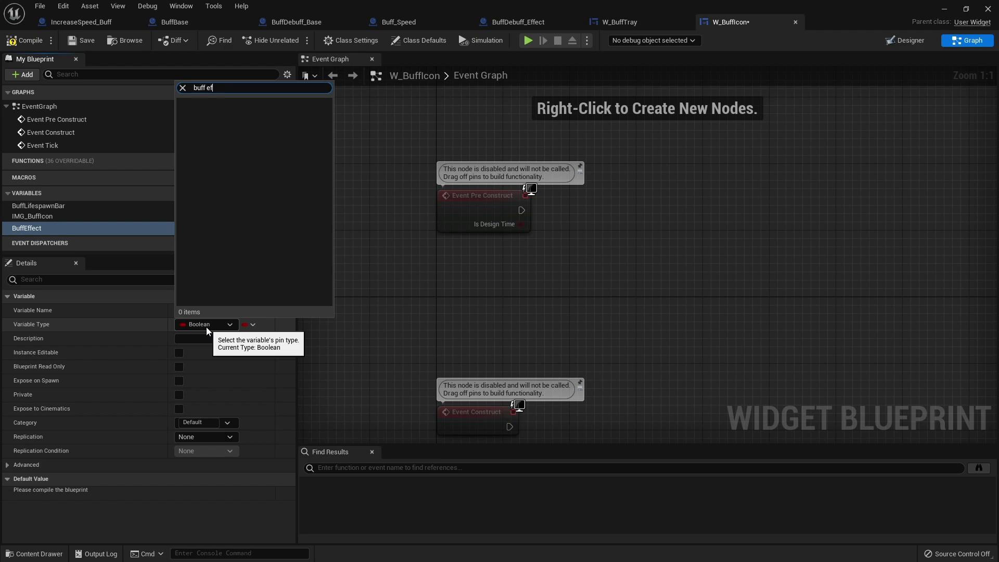
type("fe")
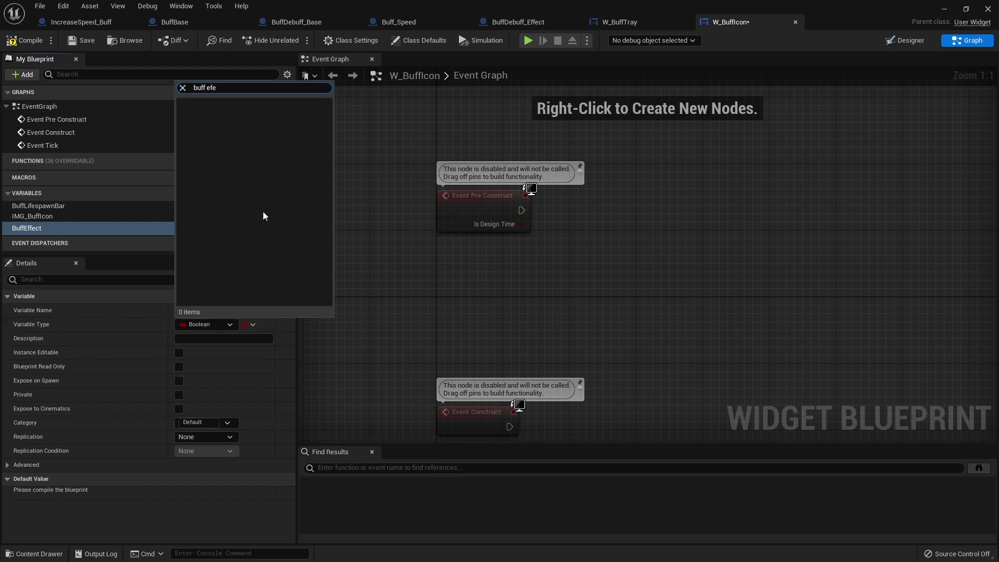
key("BackSpace")
mouse_move(237, 116)
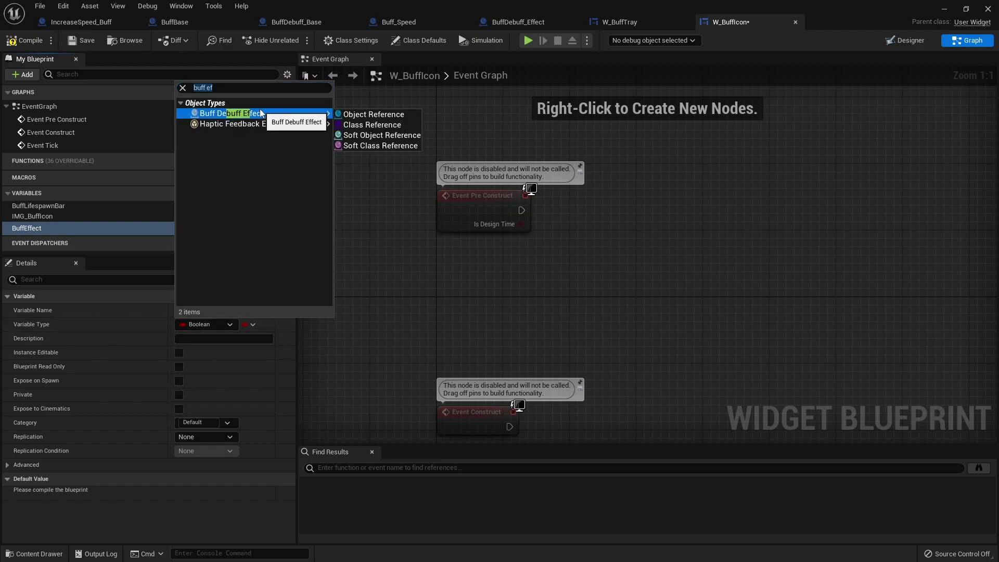
left_click(405, 117)
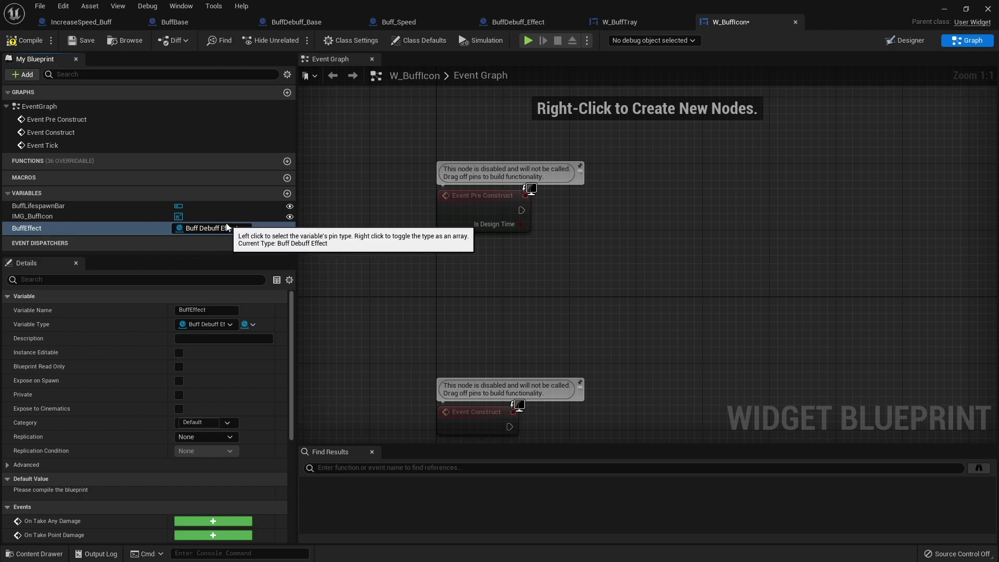
left_click(549, 21)
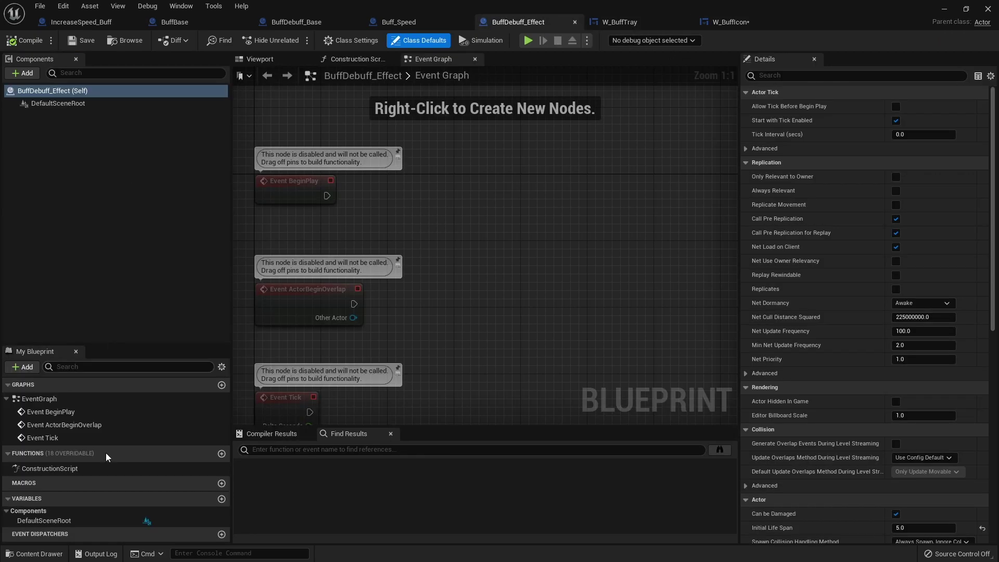
Step: Add a BuffIcon variable of type Texture 2D Object Reference to BuffDebuff_Effect, then compile and save
left_click(222, 499)
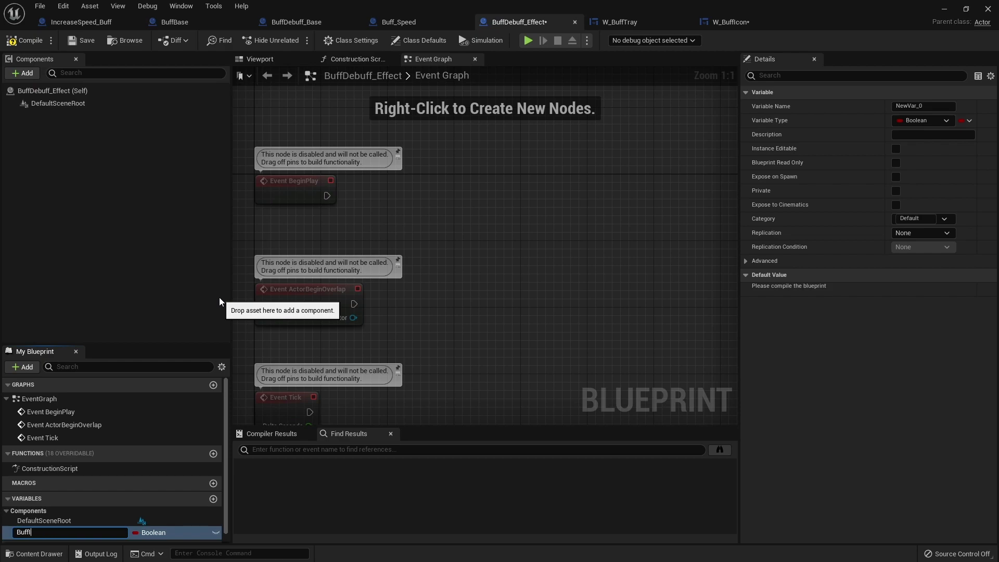
key("Return")
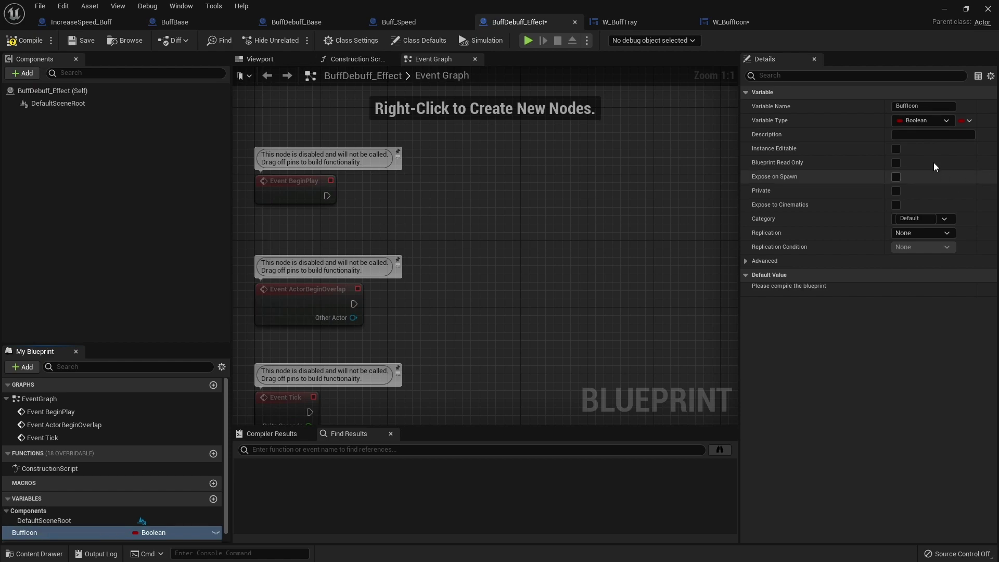
left_click(917, 123)
type("tex")
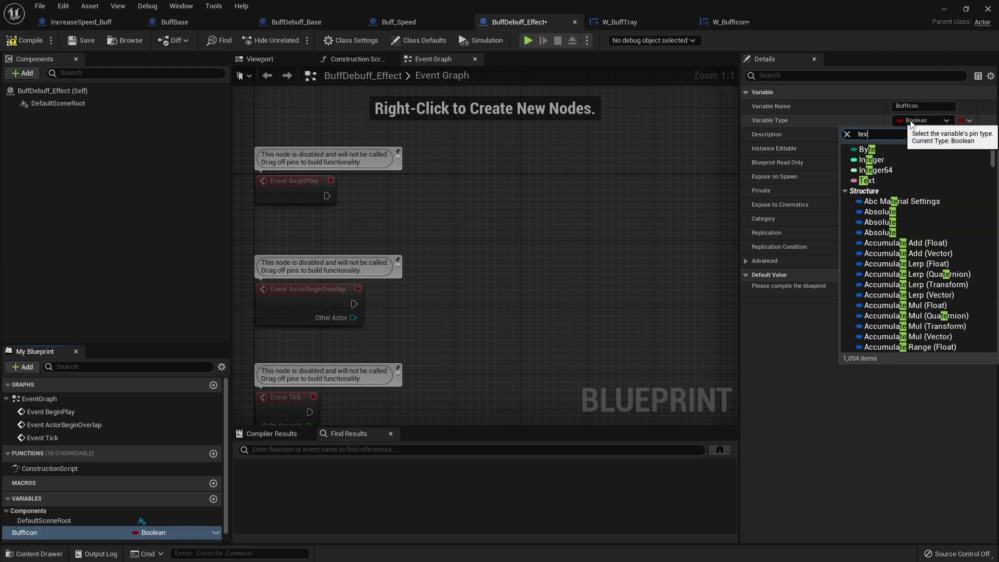
type("ture 2d")
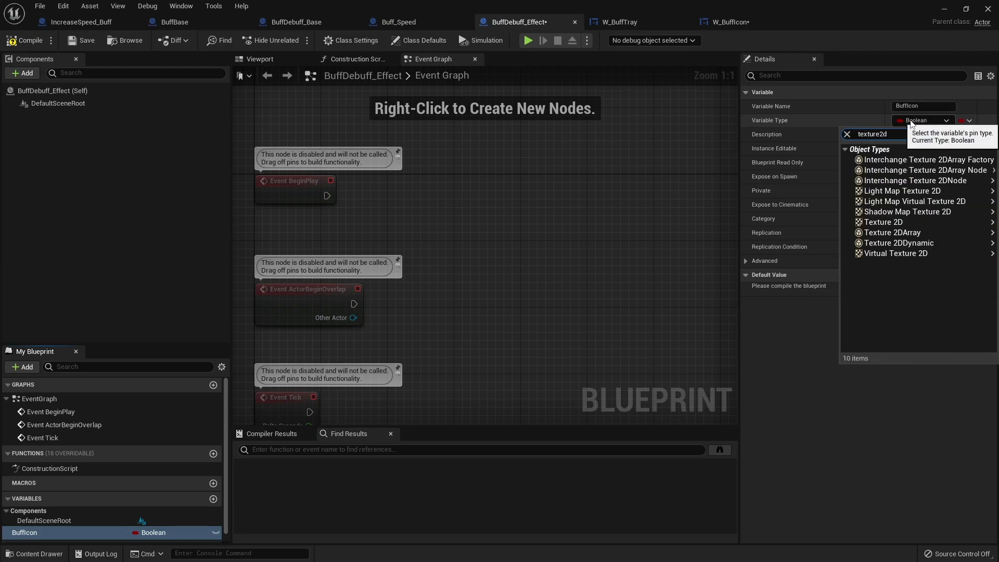
mouse_move(916, 218)
left_click(880, 198)
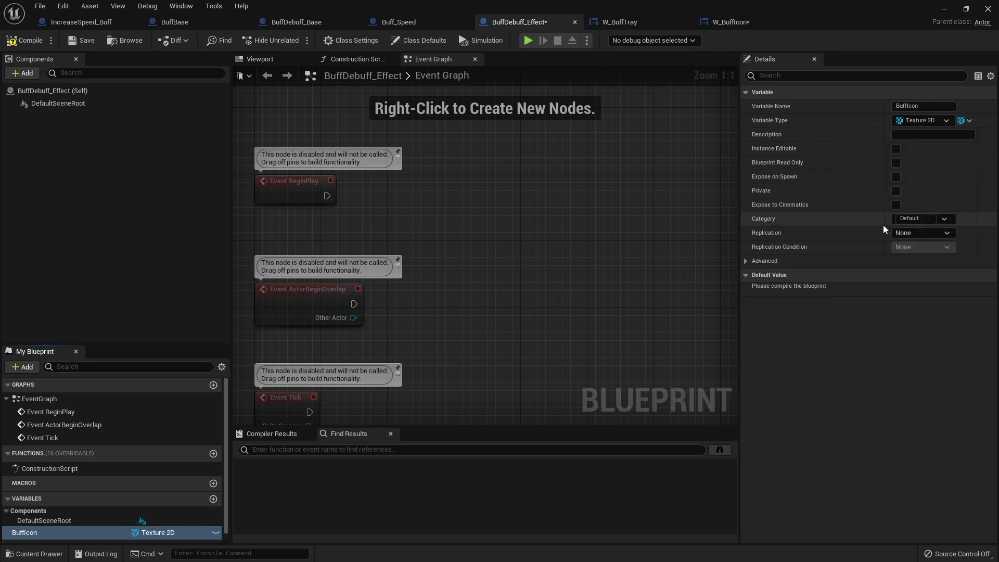
left_click(30, 44)
left_click(78, 41)
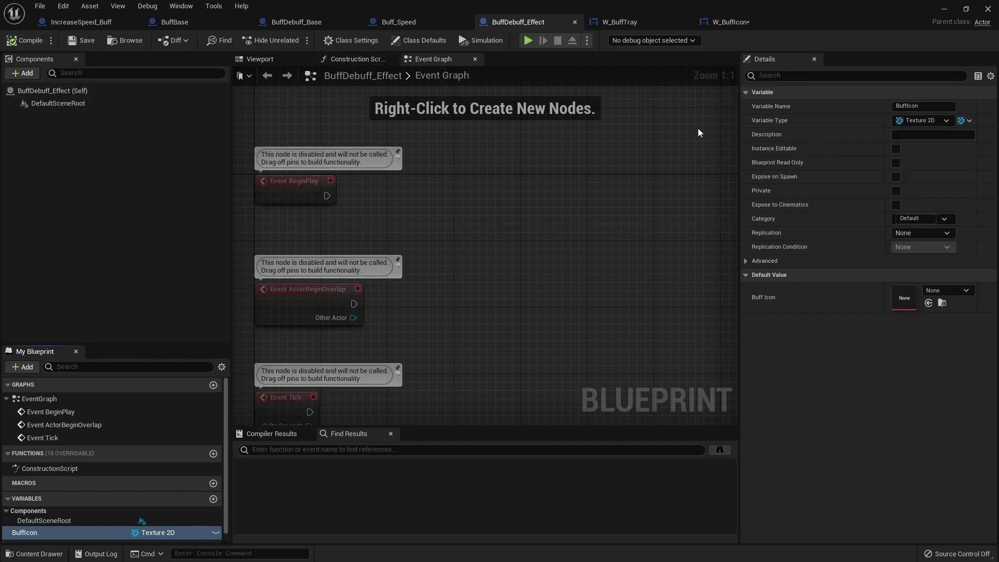
left_click(751, 23)
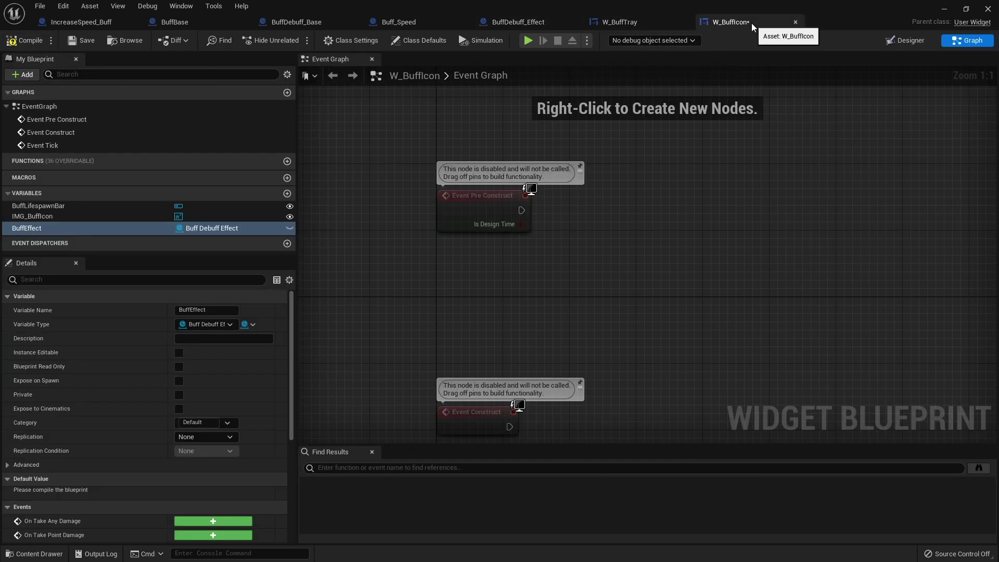
Step: Place a BuffEffect getter feeding an aligned Get Buff Icon node
left_click_drag(77, 226, 585, 246)
left_click(508, 279)
type("getbufficon")
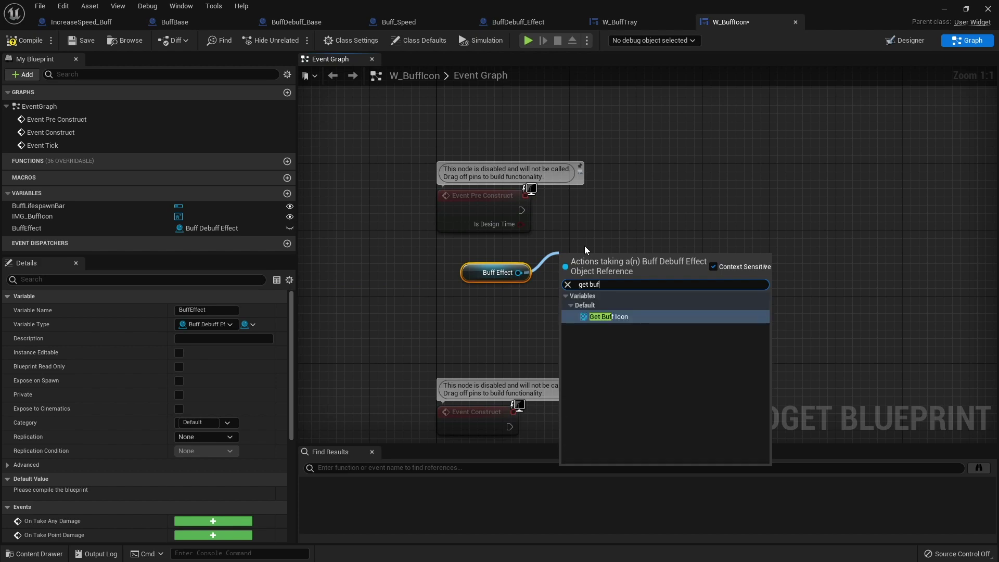
key("Return")
left_click_drag(606, 264, 581, 280)
key("q")
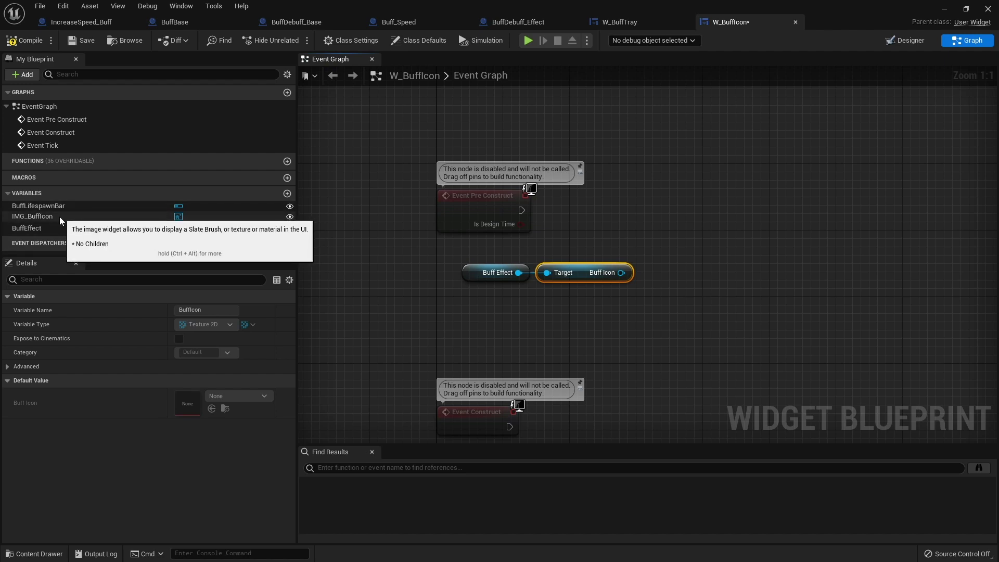
Step: Add an IMG_BuffIcon getter and check the image's Brush settings in the Designer
left_click_drag(42, 218, 516, 136)
left_click(537, 154)
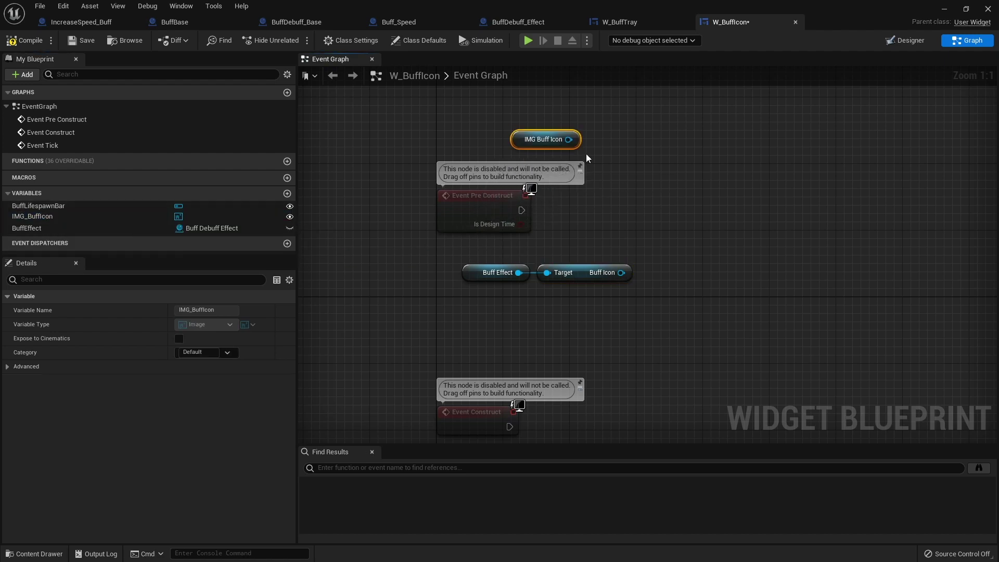
left_click(895, 44)
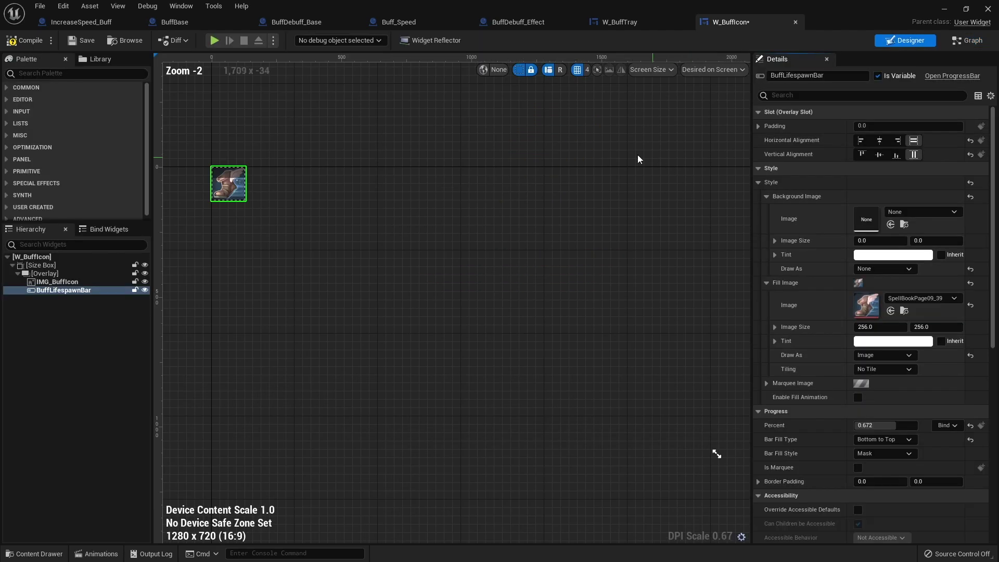
left_click(79, 281)
left_click(759, 183)
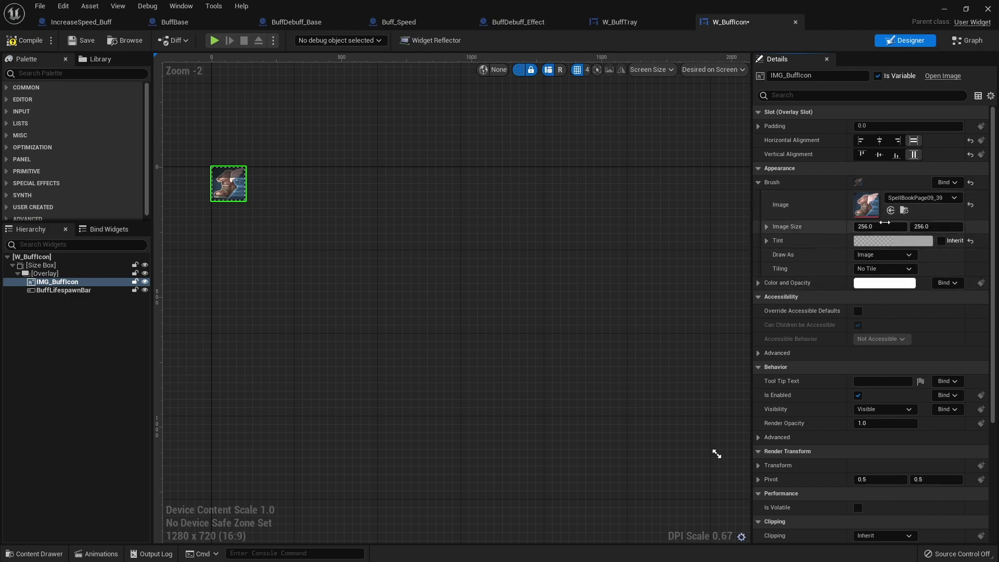
left_click(967, 40)
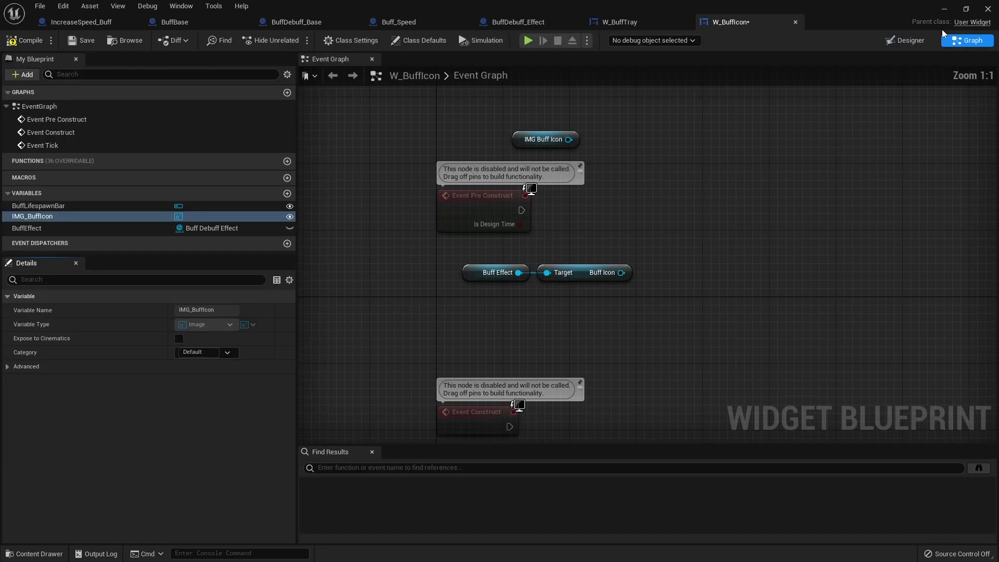
Step: Pull a Get Brush node off the IMG Buff Icon getter
left_click_drag(569, 139, 625, 165)
type("get brush")
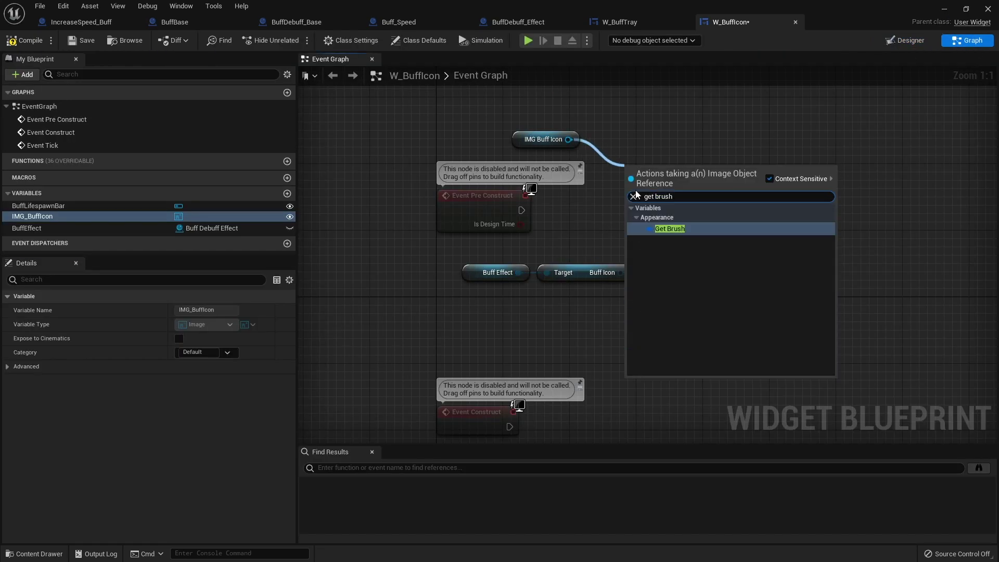
left_click(691, 235)
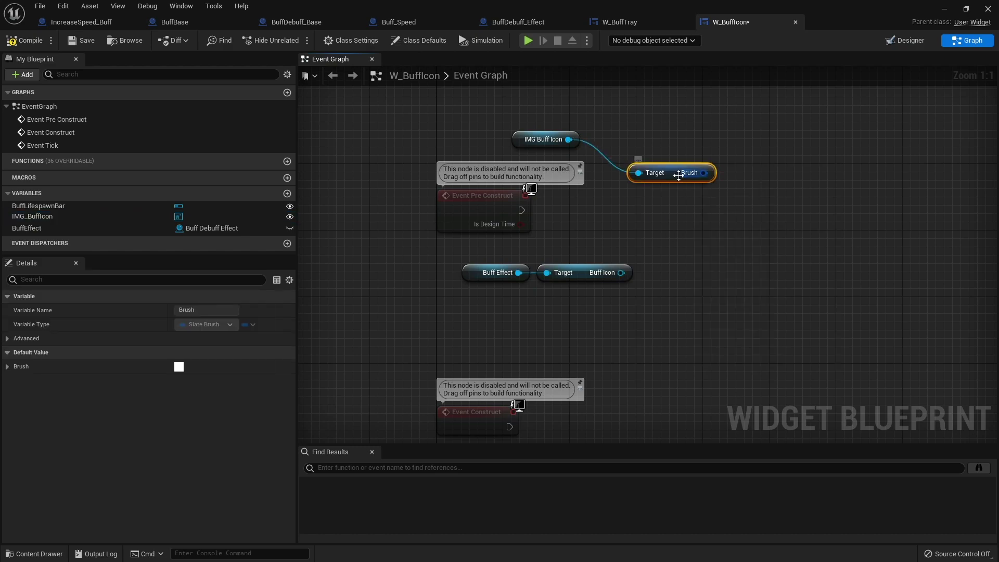
Step: Add Set members in SlateBrush beside Pre Construct, expose its Image pin, and connect Buff Icon
mouse_move(631, 146)
left_mouse_down()
mouse_move(616, 138)
mouse_move(655, 140)
mouse_move(717, 196)
left_mouse_up()
type("set member")
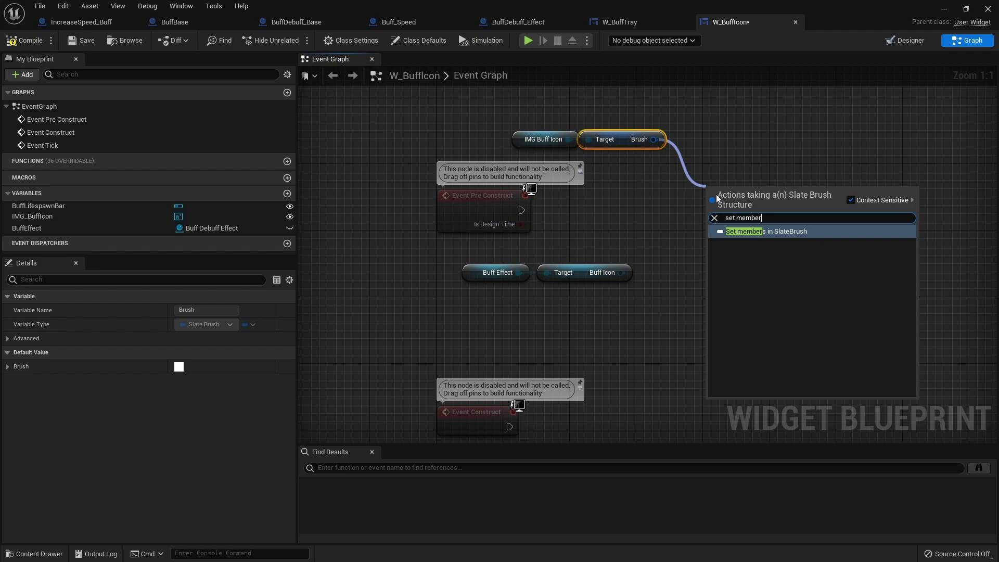
key("Return")
mouse_move(711, 206)
left_mouse_down()
mouse_move(540, 200)
mouse_move(697, 210)
mouse_move(522, 211)
left_mouse_up()
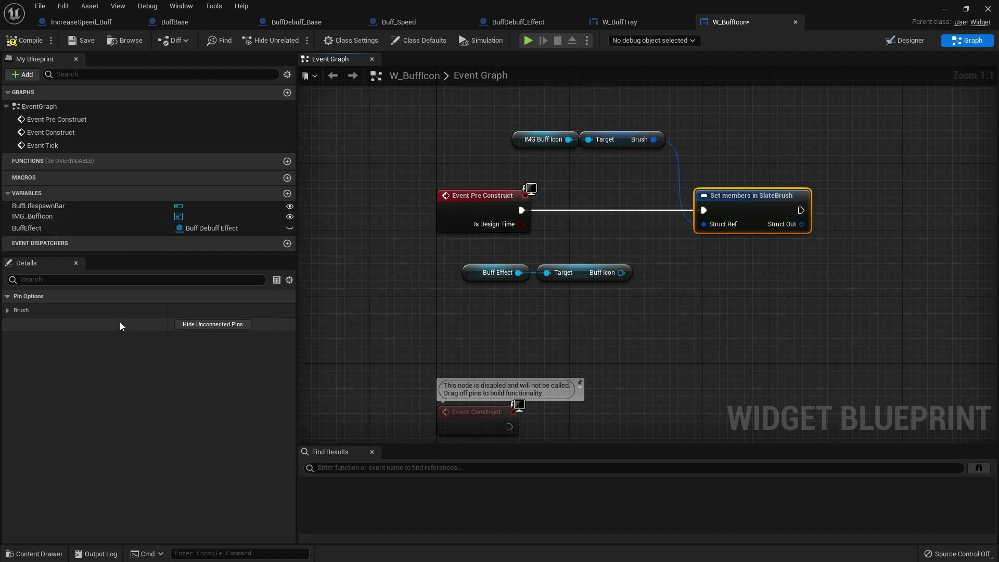
left_click(7, 310)
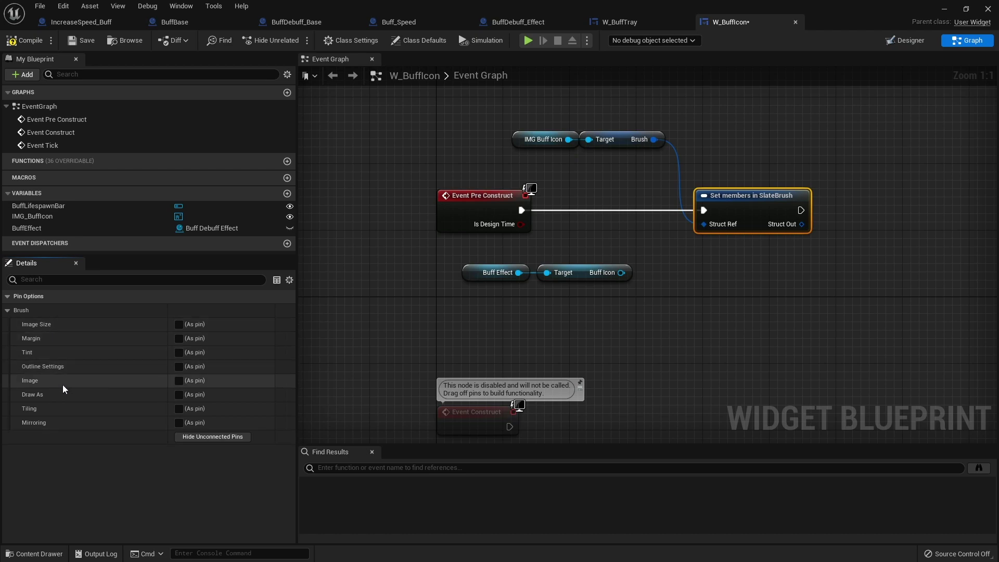
left_click(177, 382)
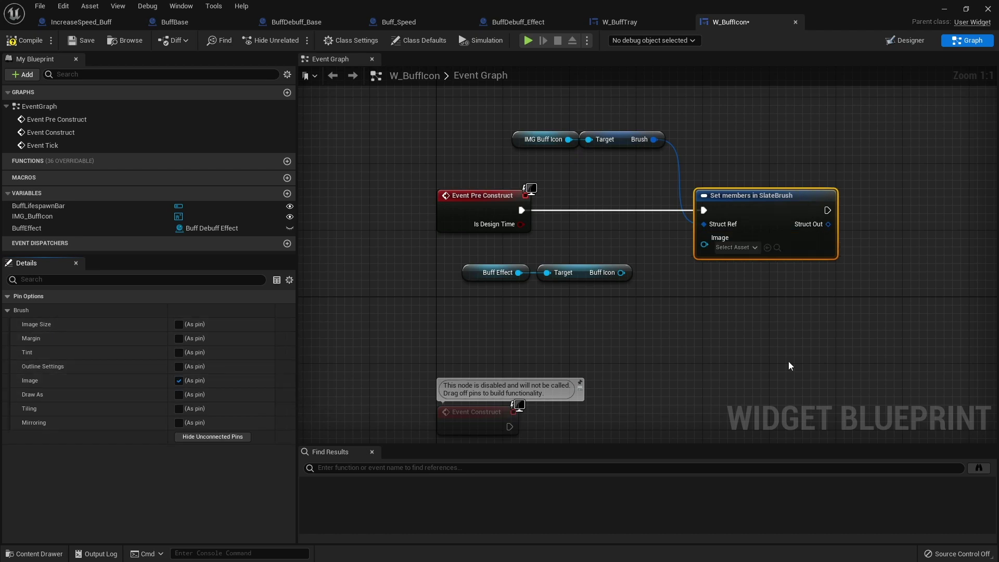
left_click_drag(621, 273, 704, 245)
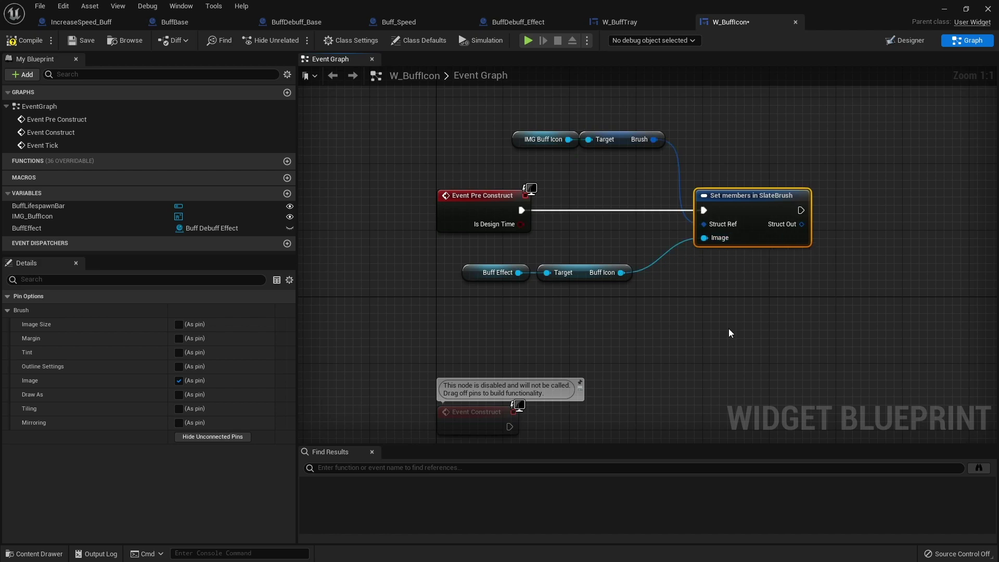